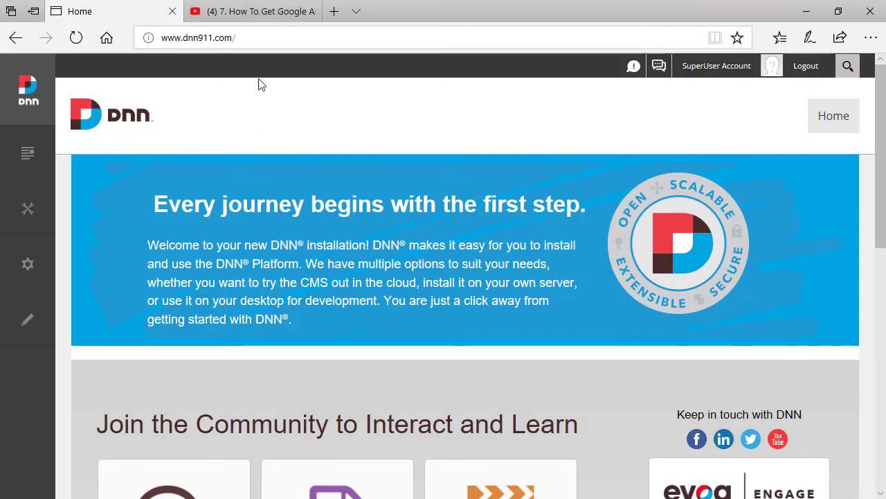
Bring up the YouTube tab with the DNN 9 Google Analytics tip video, briefly checking the site home page.
left_click(256, 14)
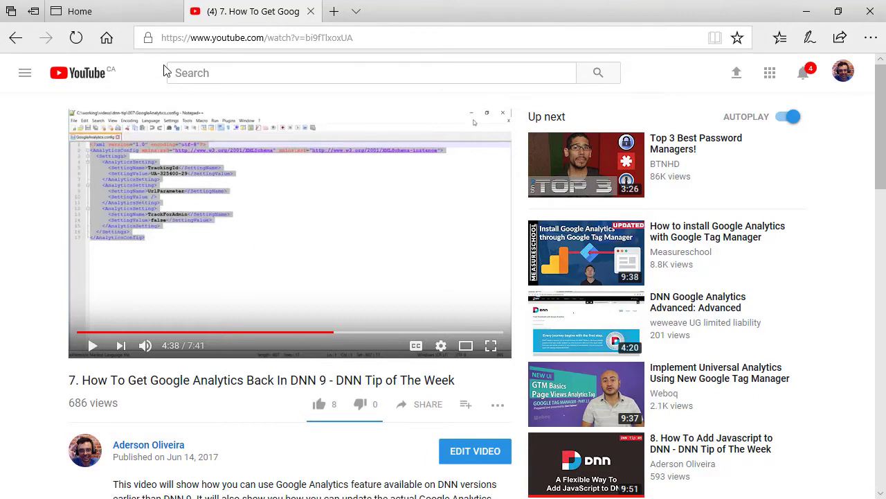
left_click(124, 17)
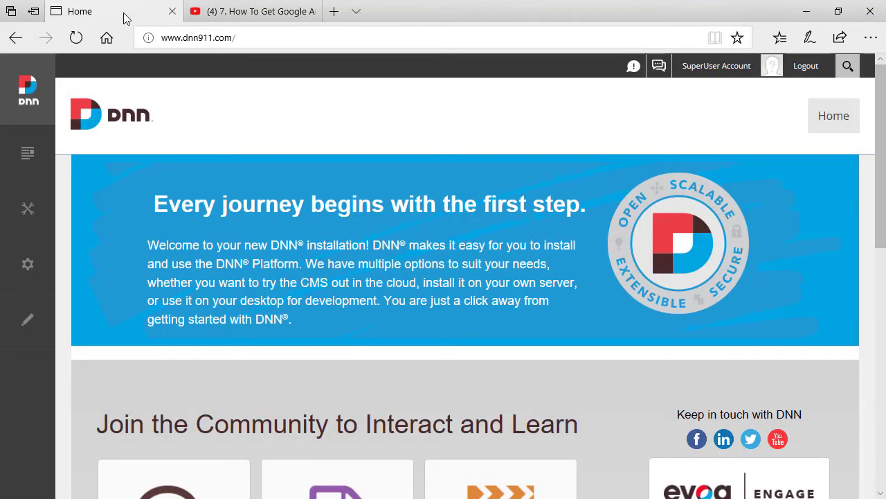
left_click(269, 14)
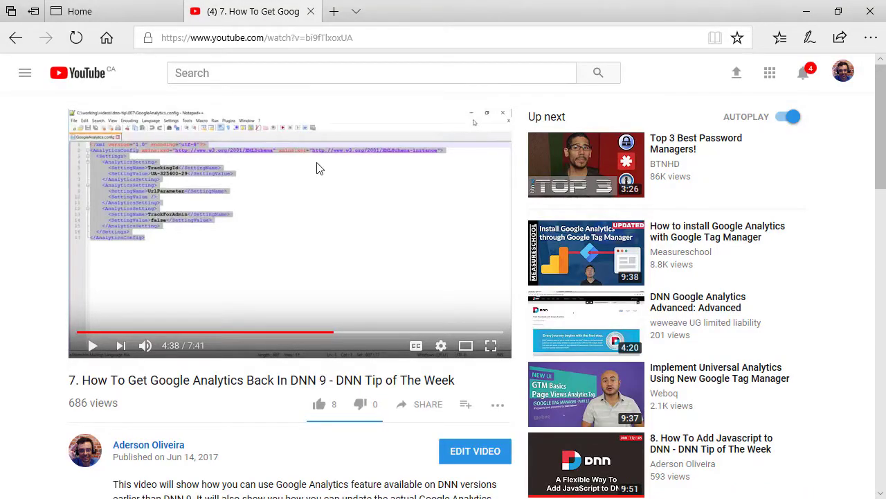
Open the HTML page source of the DNN site home page.
left_click(115, 15)
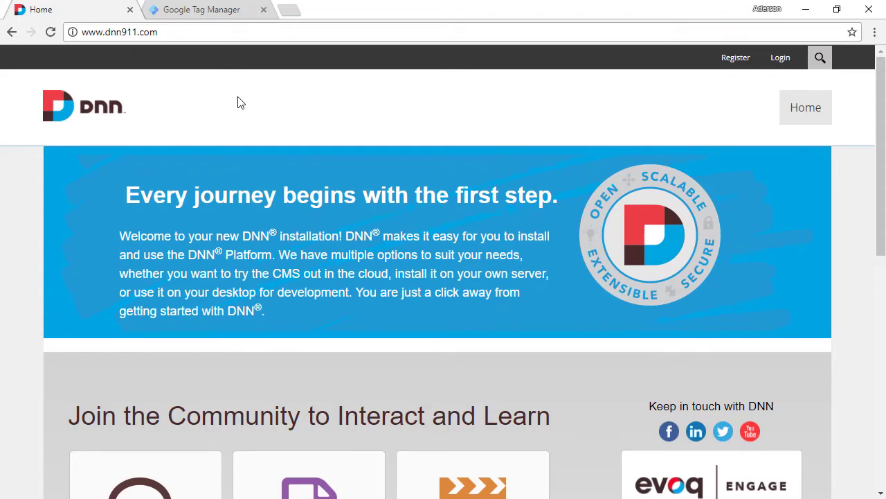
right_click(238, 102)
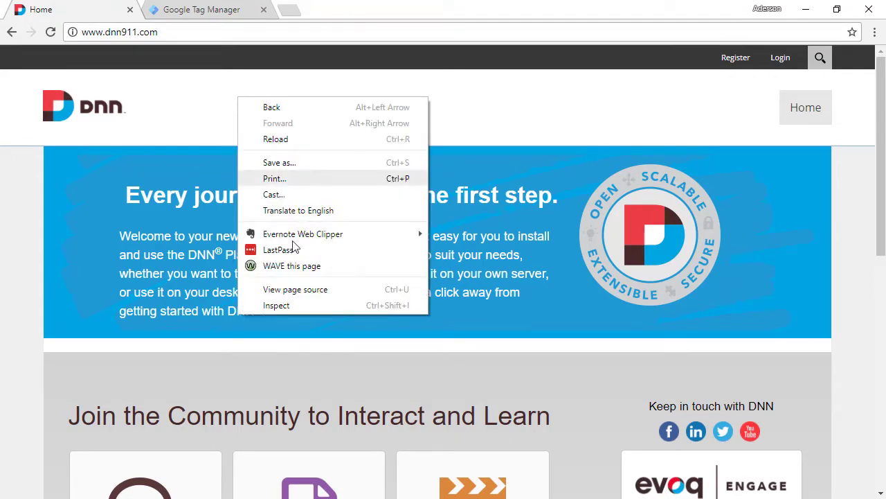
left_click(307, 290)
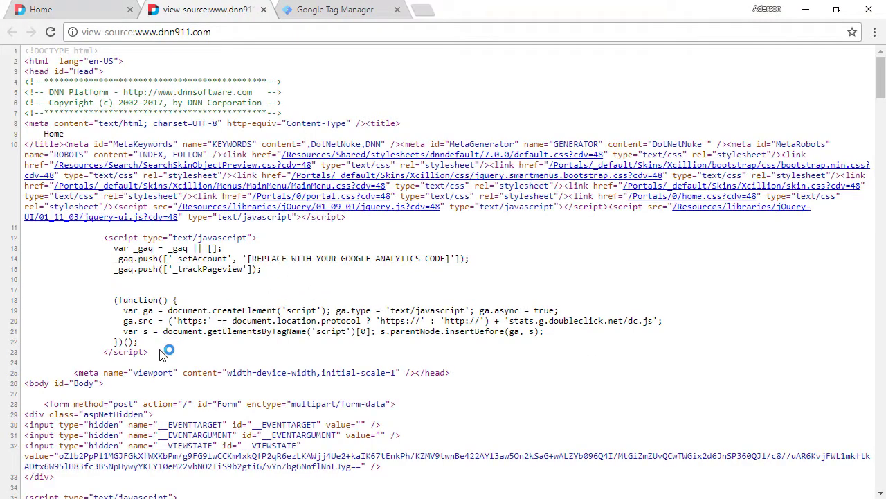
Highlight the Google Analytics script block and its REPLACE-WITH-YOUR-GOOGLE-ANALYTICS-CODE placeholder.
left_click_drag(148, 354, 23, 246)
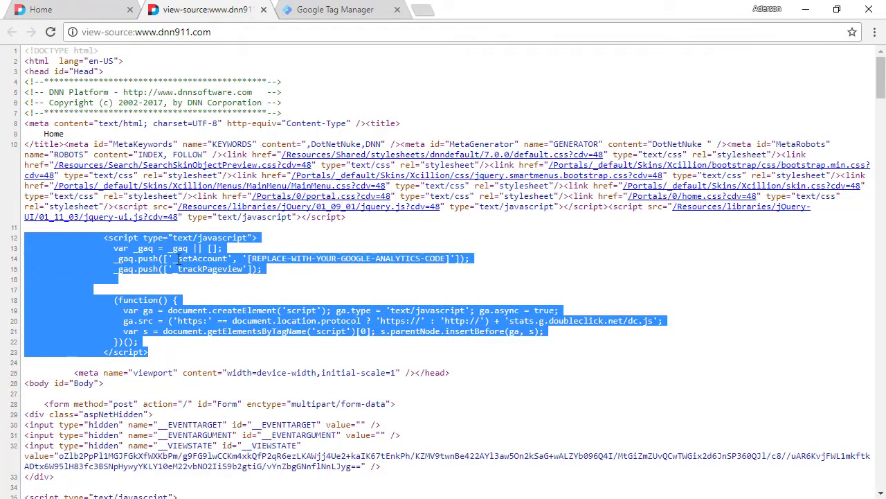
left_click(216, 268)
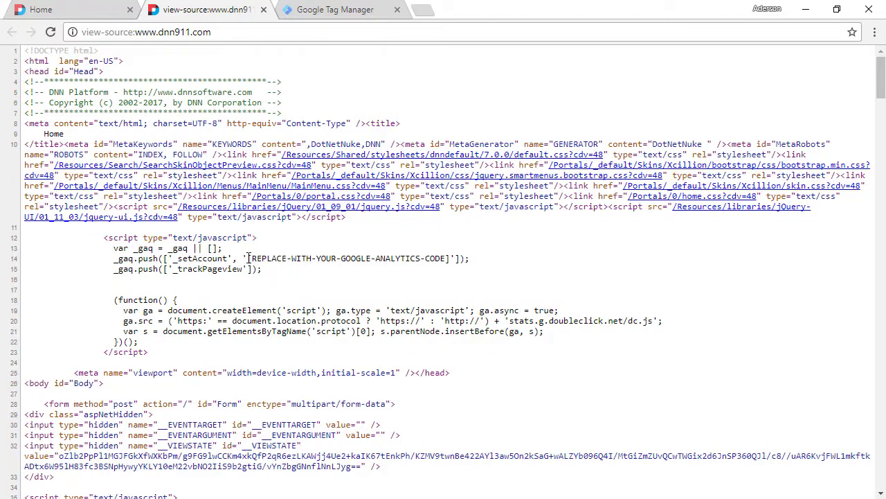
left_click_drag(262, 257, 445, 257)
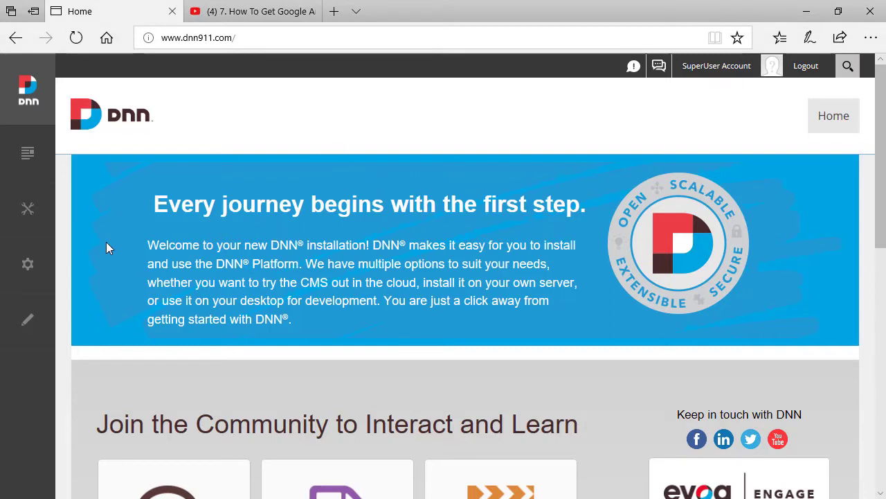
Load SiteAnalytics.config in the Config Manager from the persona bar Settings.
mouse_move(29, 274)
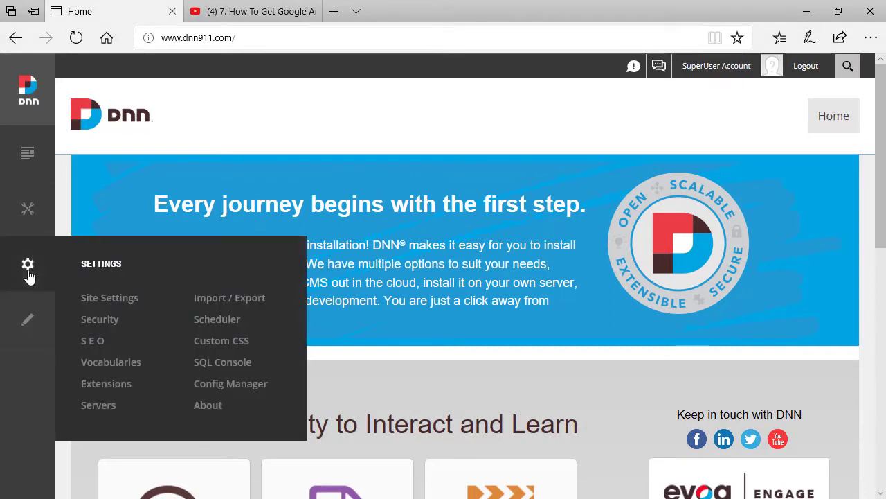
left_click(239, 391)
left_click(225, 208)
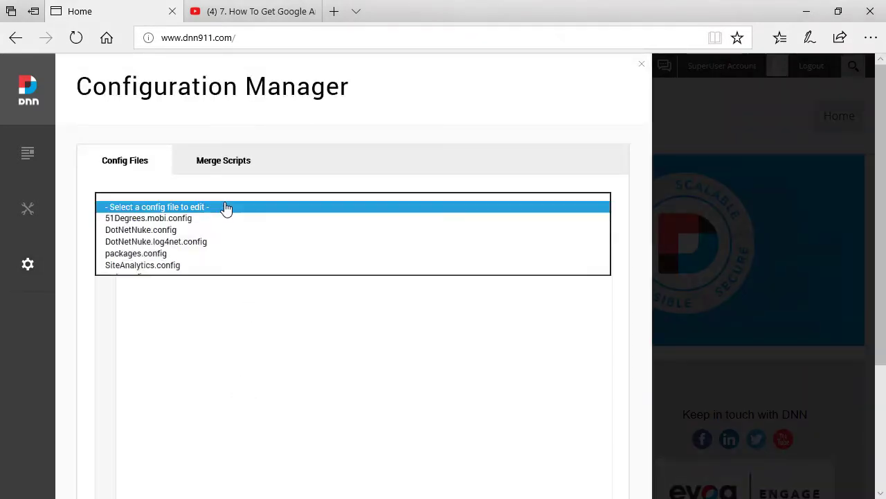
left_click(164, 266)
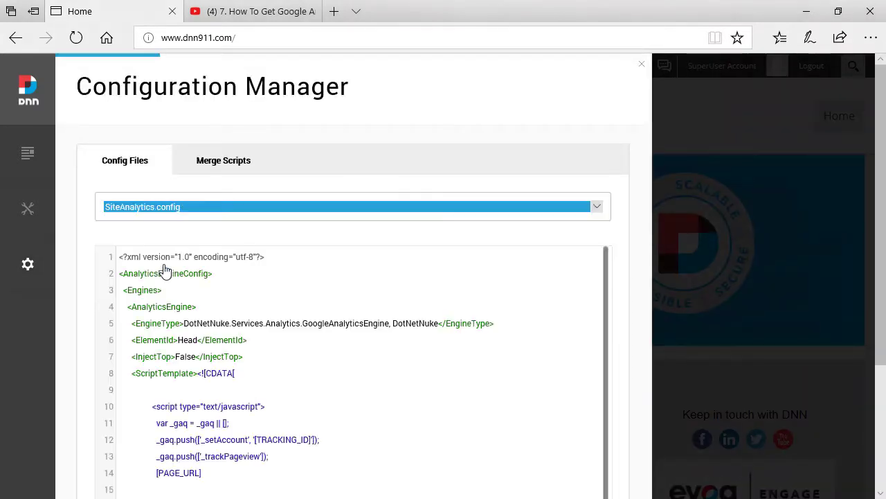
Select the analytics script template on lines 9–21 of SiteAnalytics.config.
left_click(261, 379)
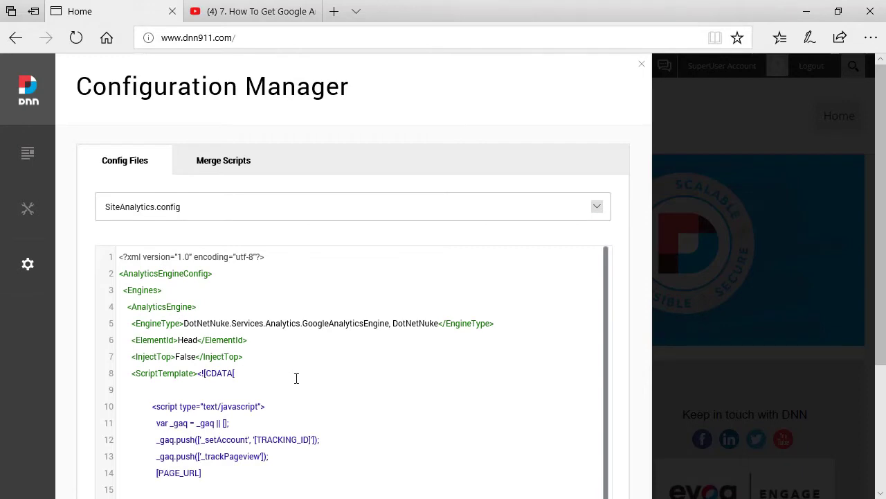
scroll(296, 378, "down", 3)
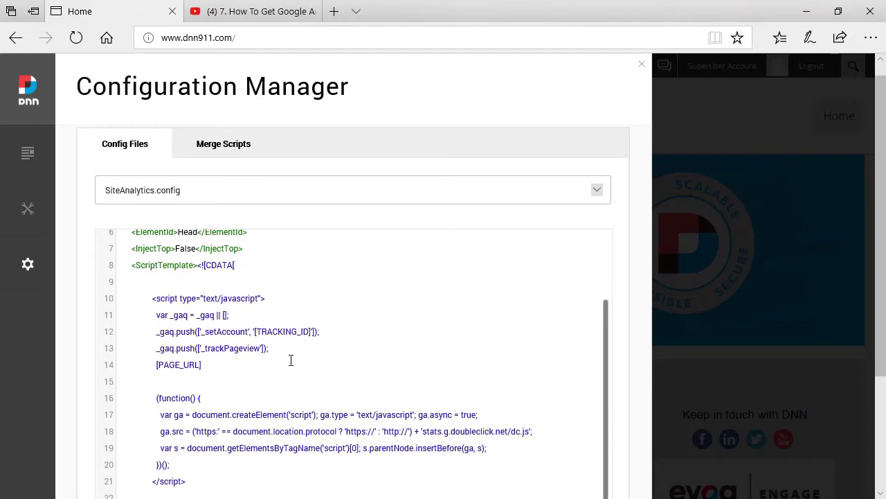
left_click_drag(207, 482, 202, 269)
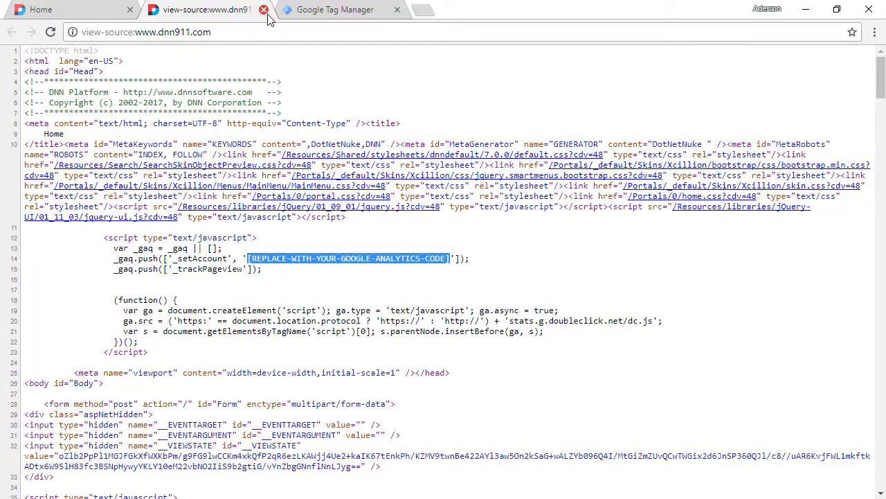
Switch to the Google Tag Manager install page and select the head install snippet.
left_click(263, 10)
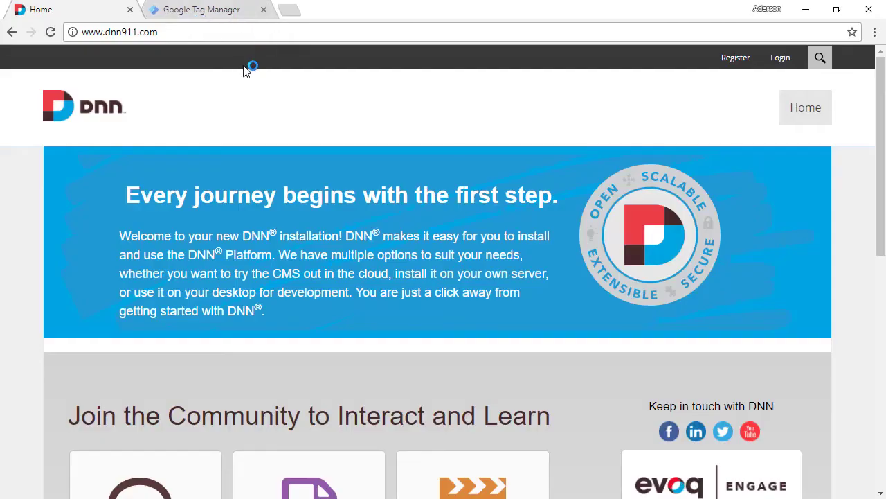
left_click(208, 13)
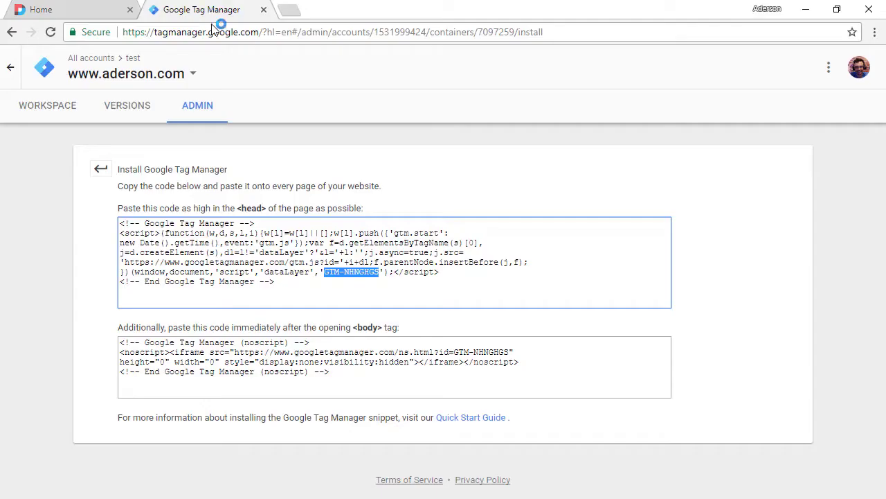
left_click(277, 284)
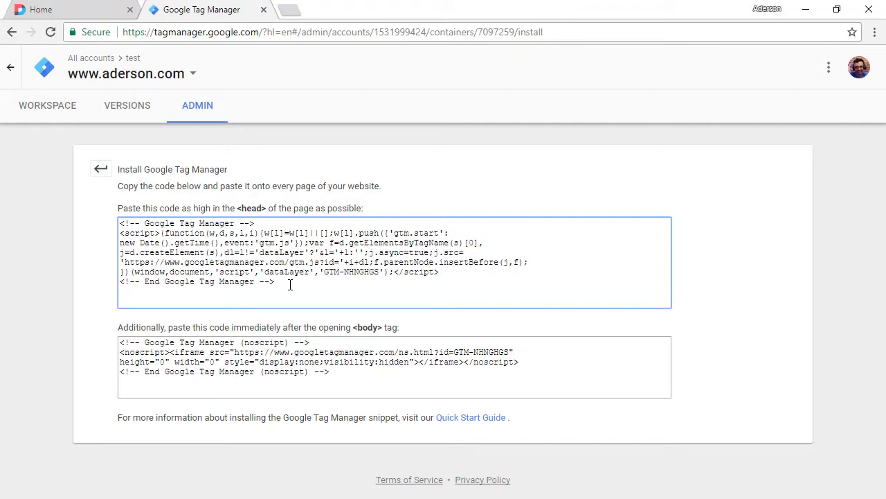
left_click_drag(278, 283, 112, 228)
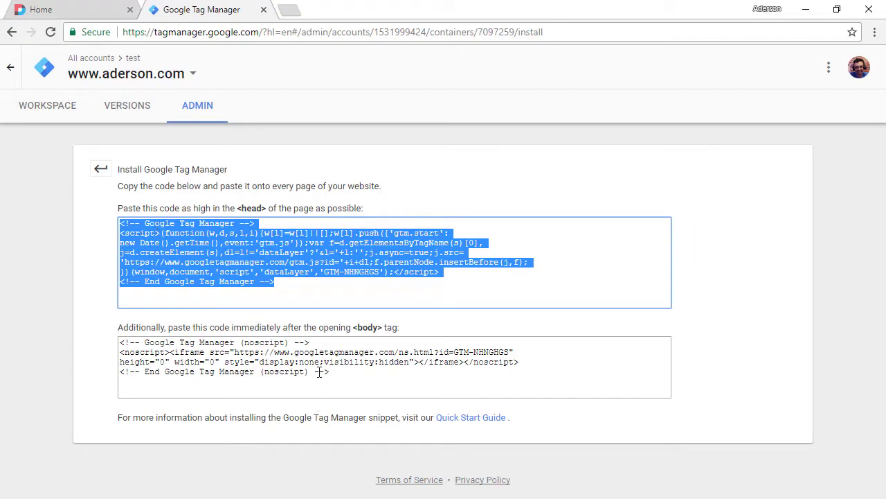
Look over the body noscript snippet, then reselect the whole head snippet for copying.
left_click_drag(342, 372, 102, 354)
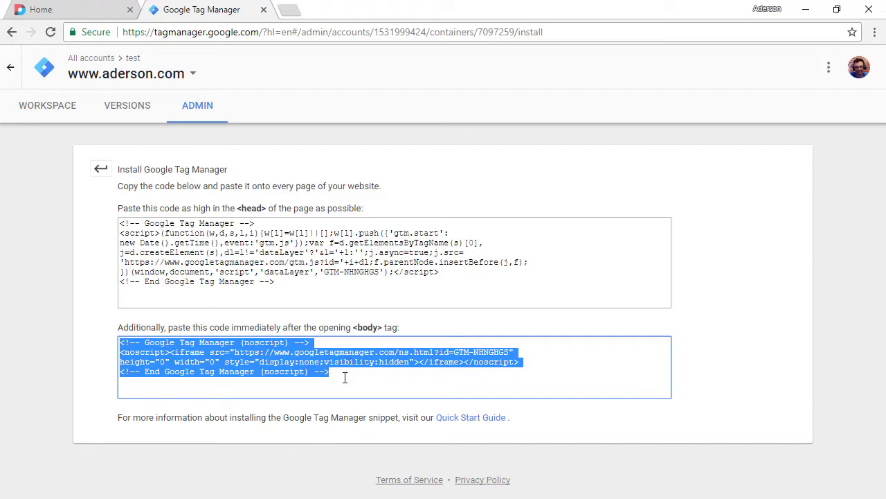
left_click(298, 289)
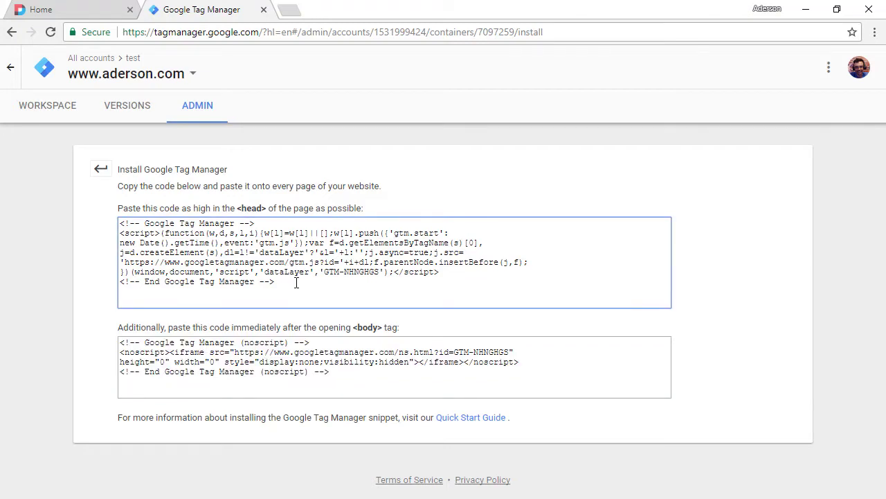
left_click_drag(296, 283, 117, 224)
right_click(170, 237)
Copy the Tag Manager head snippet and return to the top of SiteAnalytics.config.
left_click(181, 243)
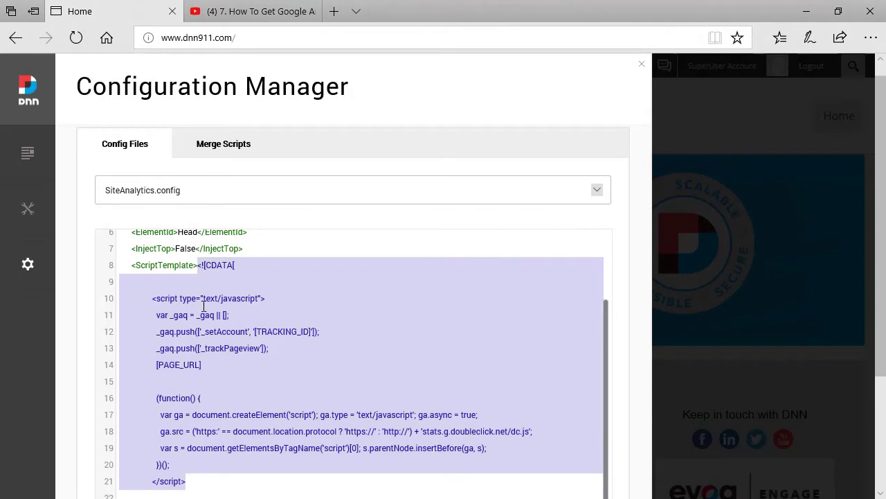
left_click(203, 299)
scroll(220, 281, "up", 2)
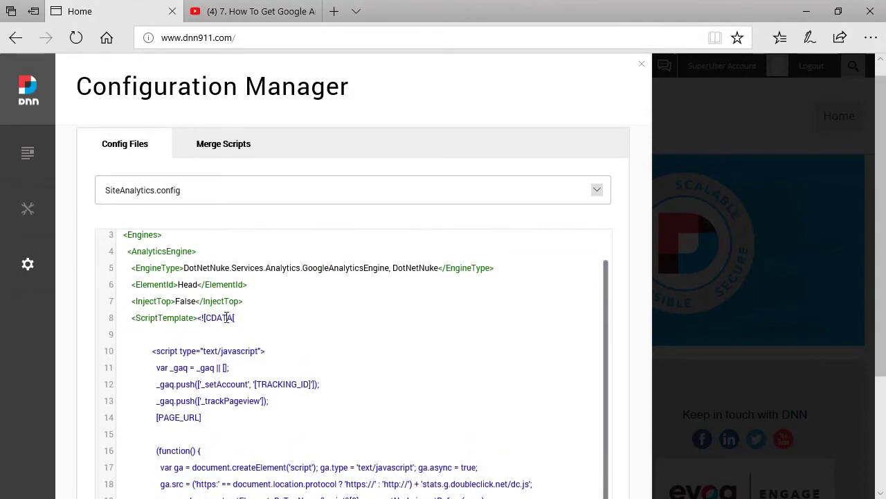
Change the InjectTop value from False to True, keeping ElementId Head.
double_click(189, 284)
double_click(186, 301)
type("True")
left_click(253, 335)
scroll(299, 321, "down", 1)
scroll(279, 376, "down", 1)
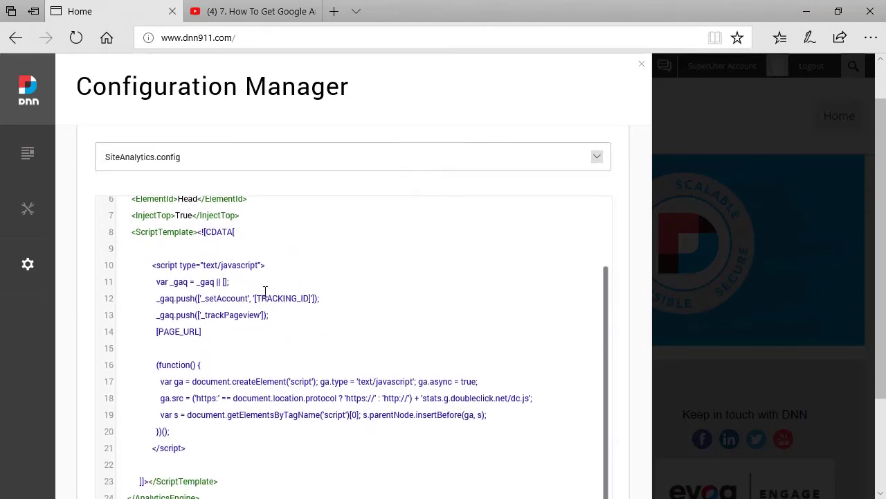
left_click_drag(203, 454, 89, 247)
key("Left")
key("Return")
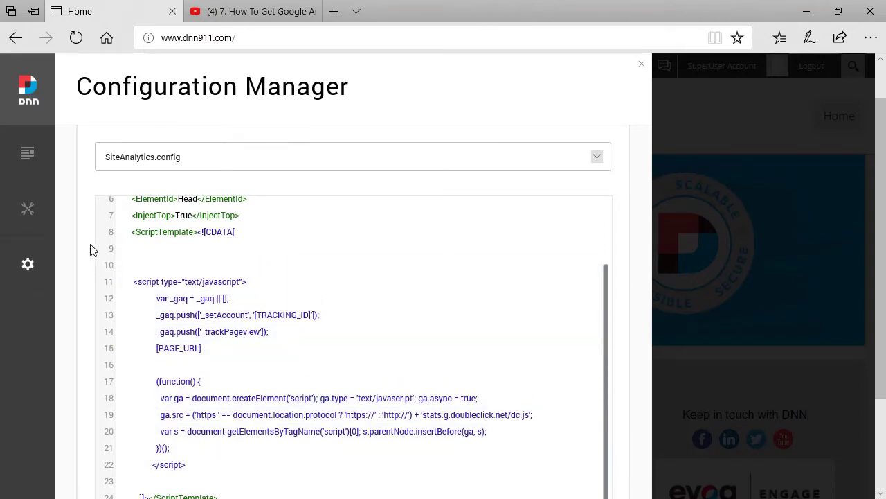
key("ctrl+v")
key("Return")
key("Return")
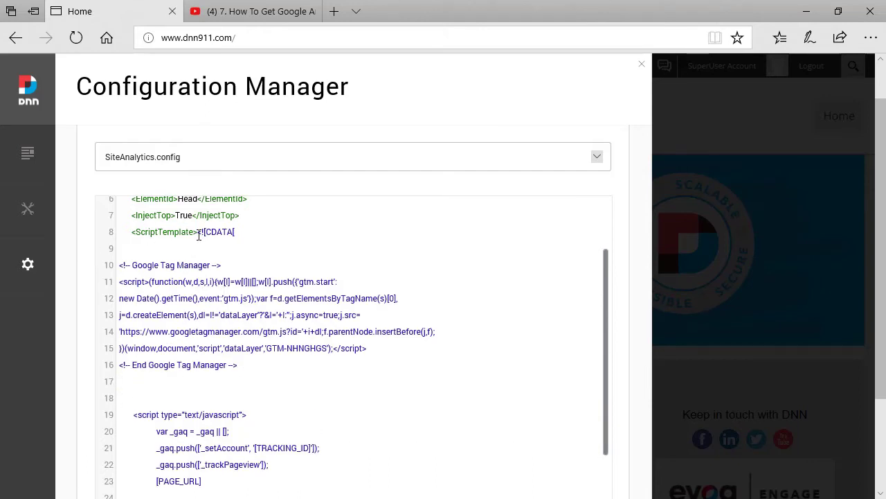
left_click_drag(198, 235, 237, 234)
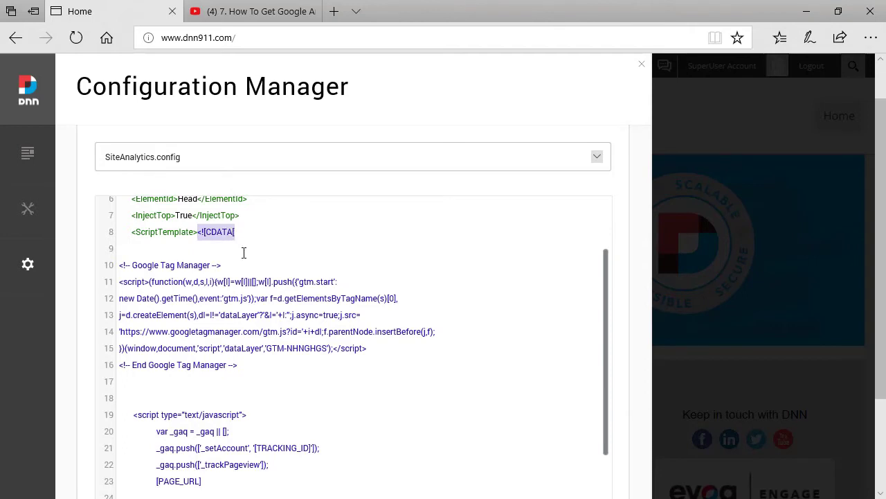
scroll(244, 252, "down", 5)
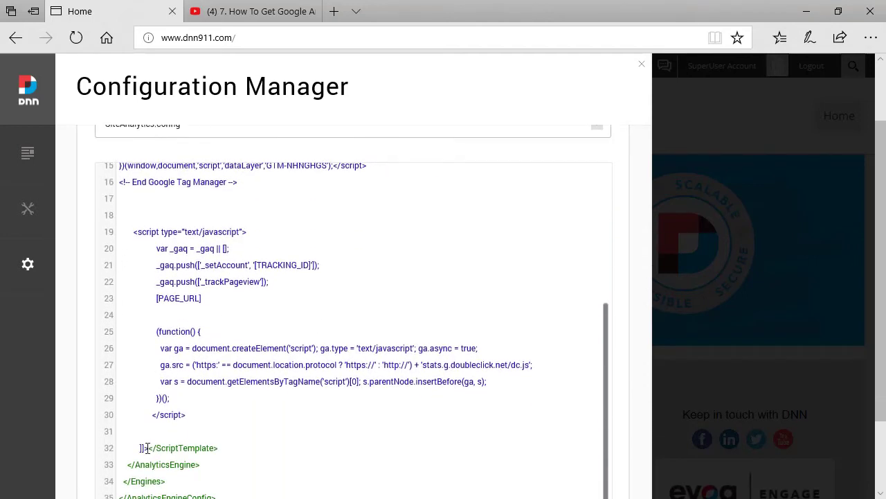
left_click_drag(144, 447, 138, 447)
left_click_drag(215, 413, 113, 234)
scroll(282, 277, "up", 3)
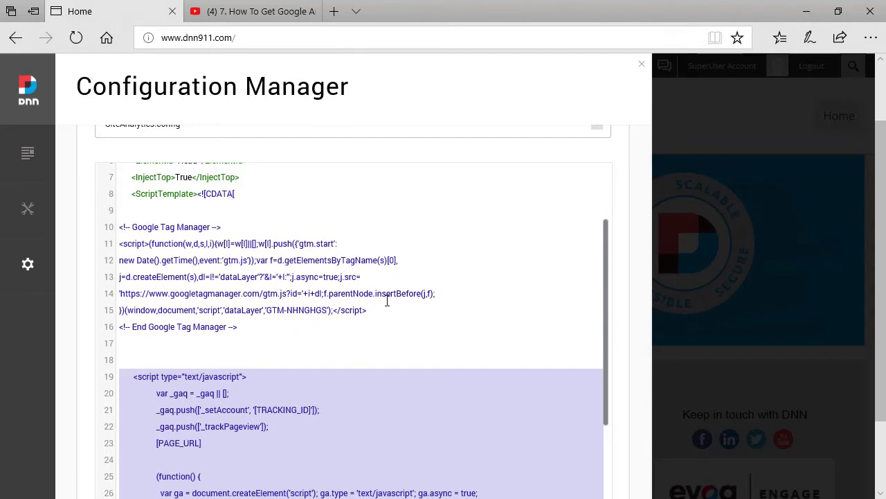
Copy the [TRACKING_ID] placeholder from line 21 and paste it over GTM-NHNGHGS on line 15.
scroll(269, 406, "down", 1)
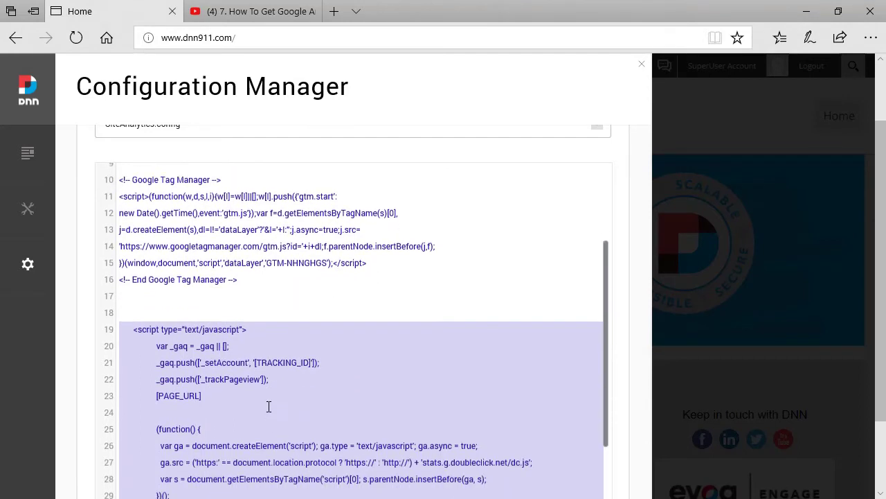
scroll(269, 406, "down", 2)
left_click(301, 346)
left_click(312, 330)
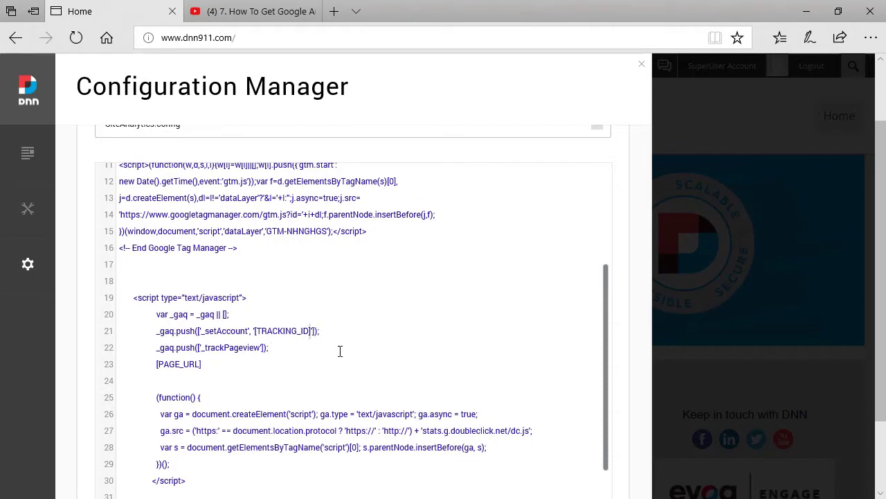
key("ctrl+shift+Left")
key("ctrl+shift+Left")
key("ctrl+shift+Left")
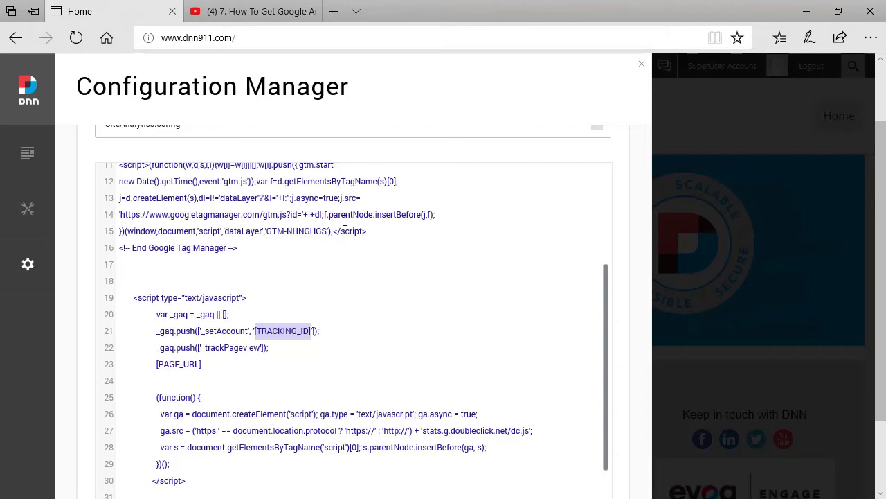
left_click(387, 356, "shift")
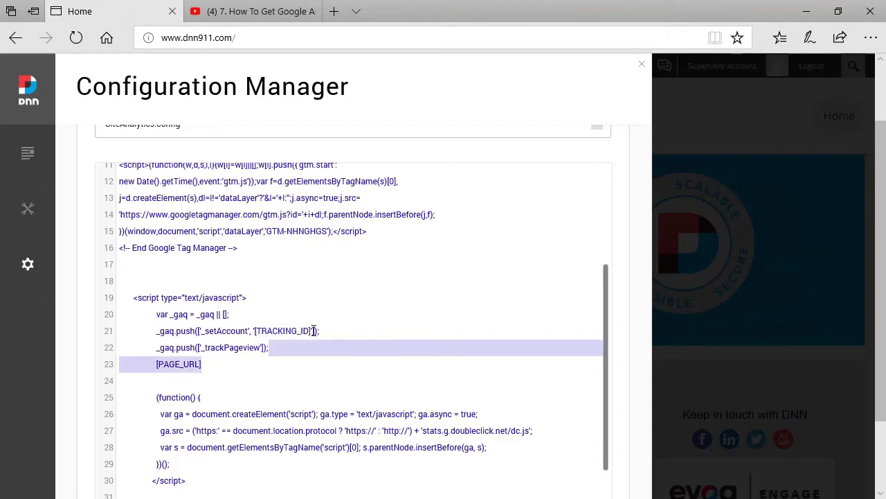
left_click(313, 330)
key("ctrl+shift+Left")
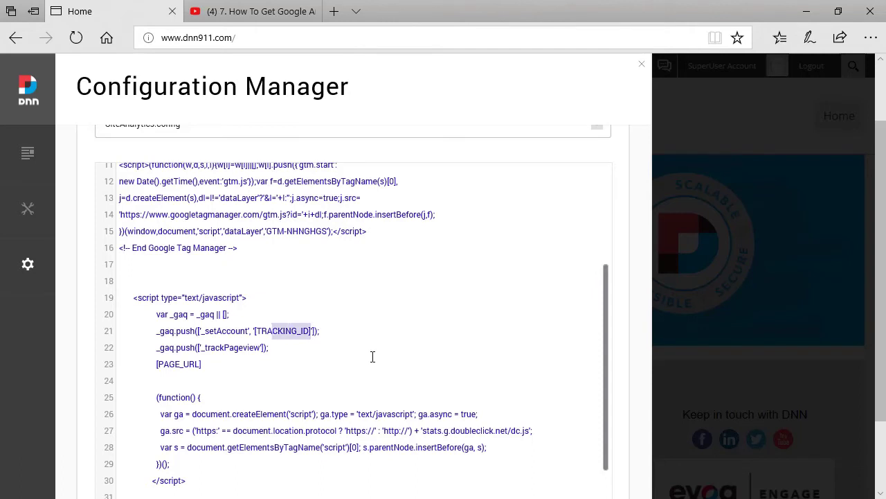
key("shift+Left")
key("BackSpace")
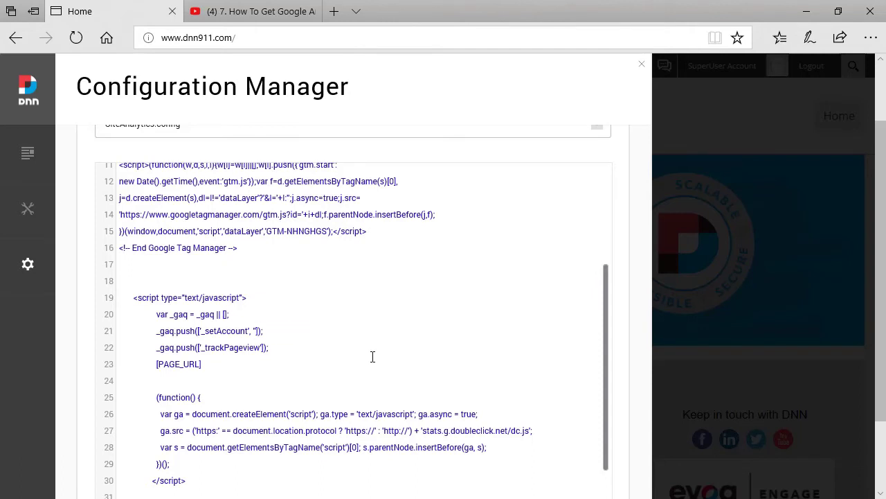
key("ctrl+z")
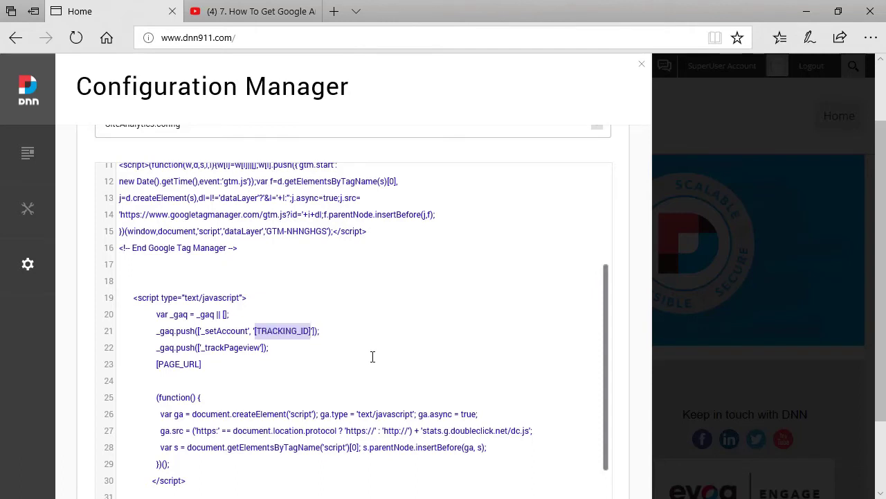
key("Up")
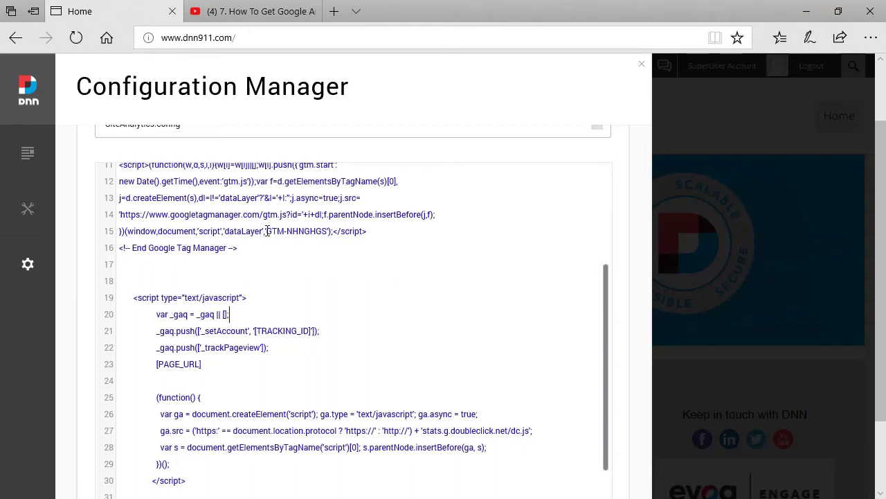
left_click_drag(268, 231, 329, 235)
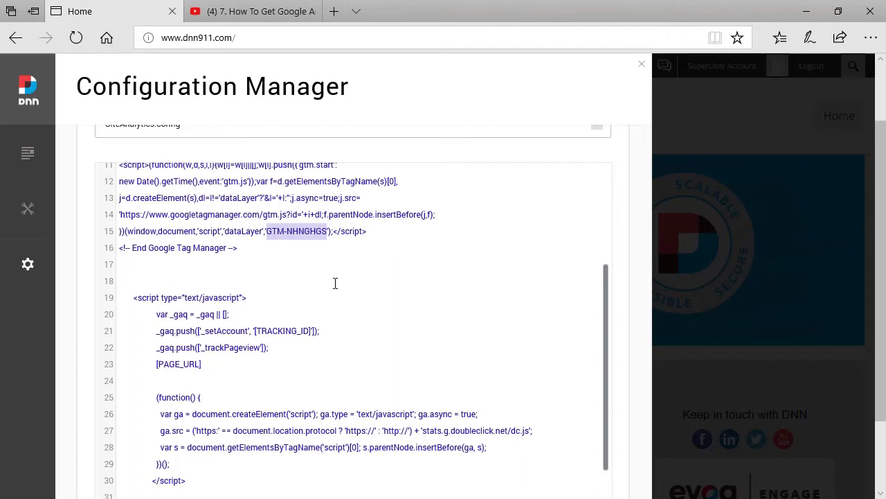
key("ctrl+v")
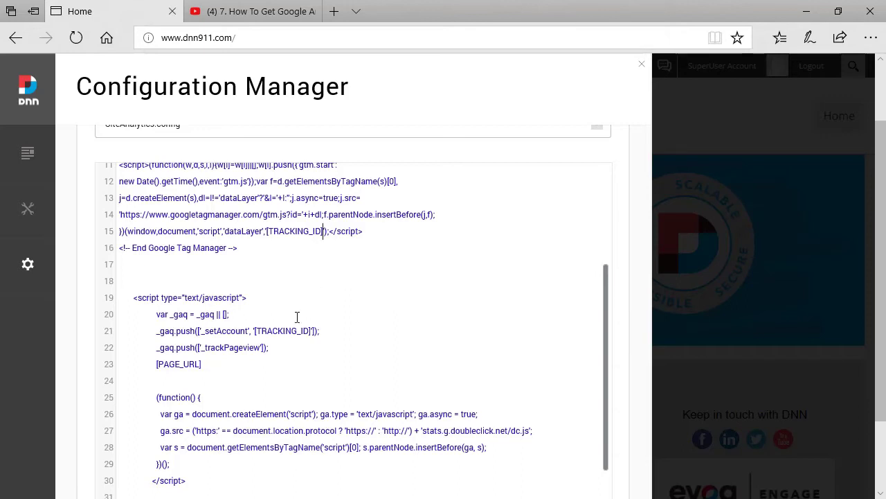
Delete the old Google Analytics script on lines 17–31.
left_click(294, 267)
key("shift+Down")
key("shift+Down")
key("shift+Down")
key("shift+Down")
key("shift+Down")
key("shift+Down")
key("shift+Down")
key("shift+Down")
key("shift+Down")
key("shift+Down")
key("shift+Down")
key("shift+Down")
key("shift+Down")
key("shift+Down")
key("shift+Down")
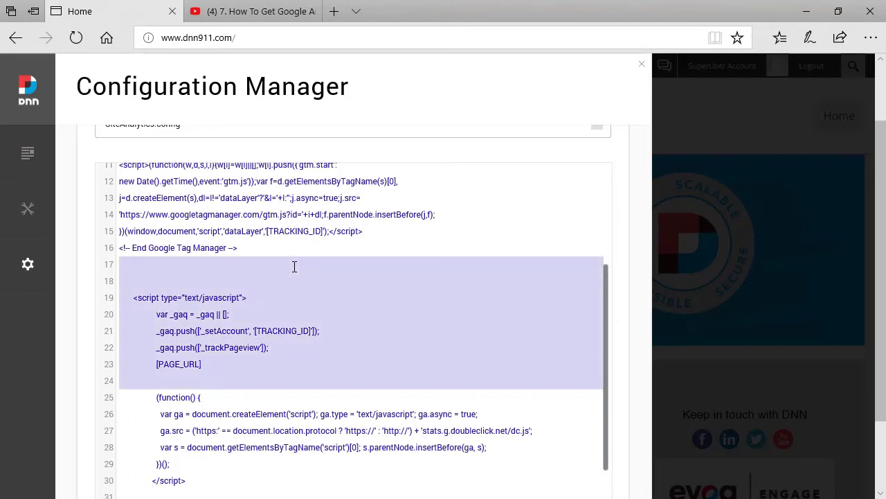
key("Delete")
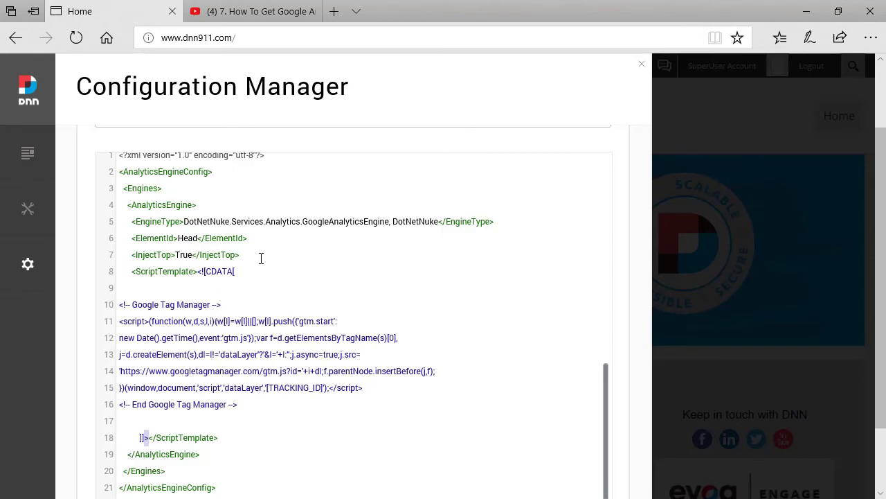
scroll(272, 267, "up", 2)
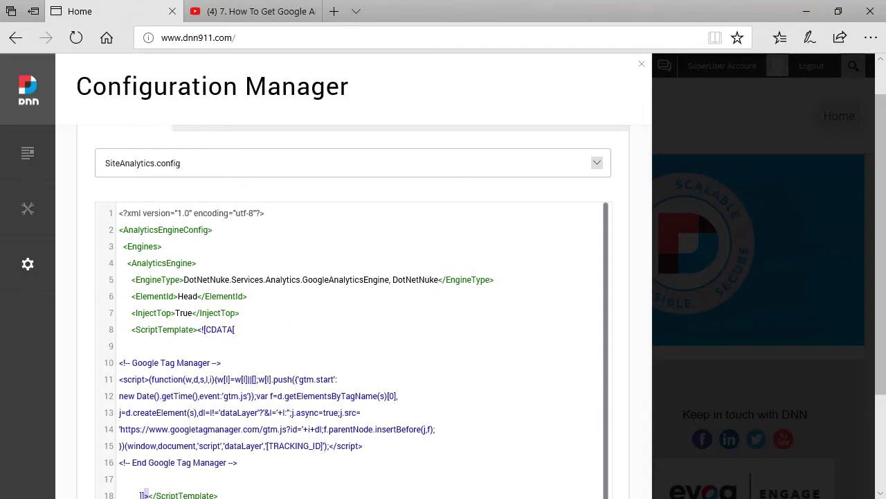
Select the whole body noscript snippet on the Tag Manager install page, then return to DNN.
key("alt+Tab")
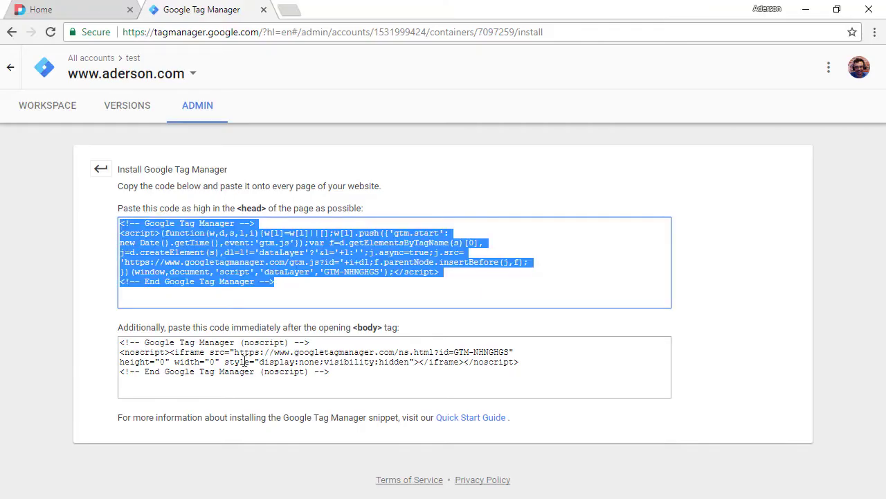
left_click(229, 386)
left_click_drag(331, 374, 115, 354)
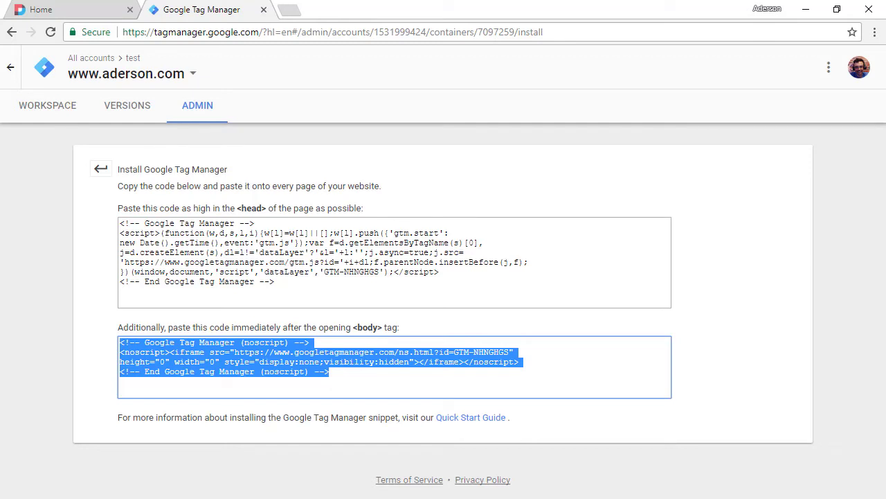
key("alt+Tab")
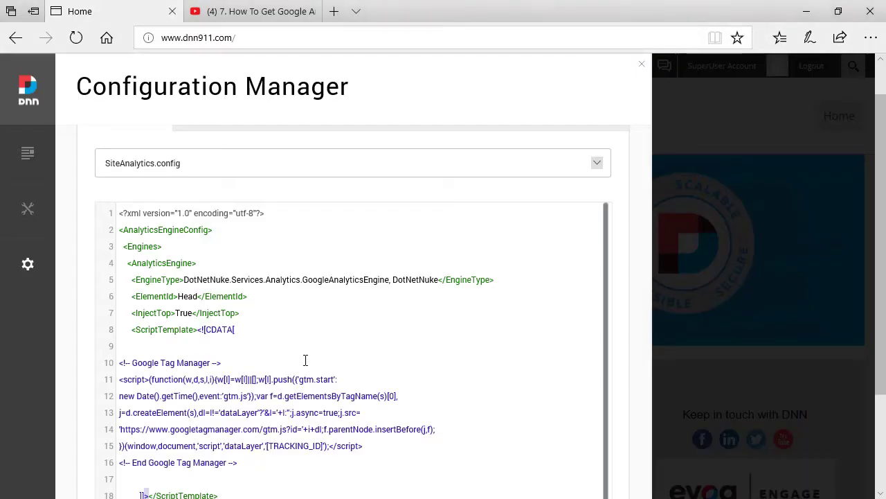
Copy the AnalyticsEngine block on lines 4–19 and paste a duplicate just before </Engines>.
scroll(308, 363, "down", 1)
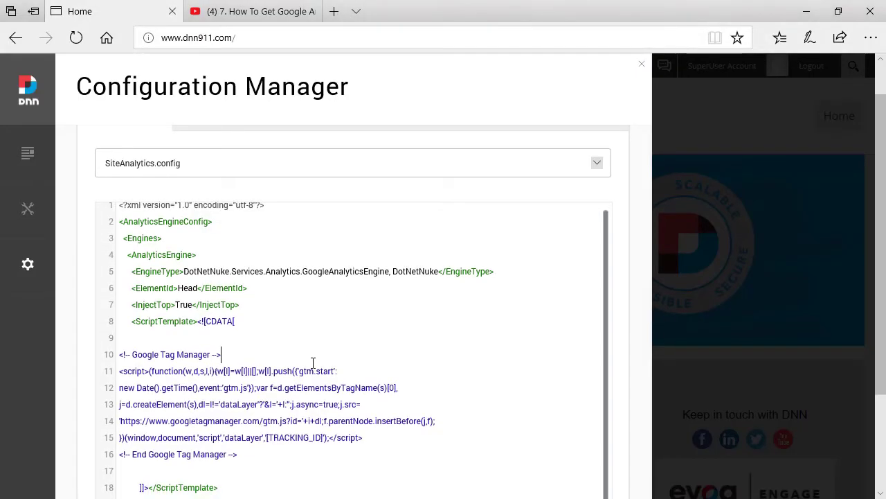
double_click(187, 237)
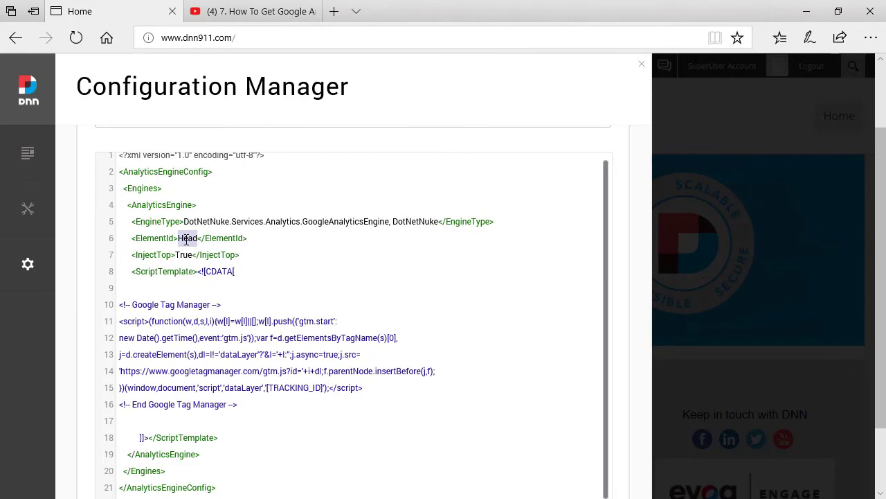
left_click(221, 206)
key("shift+Down")
key("shift+Down")
key("shift+Down")
key("shift+Down")
key("shift+Down")
key("shift+Down")
key("shift+Down")
key("shift+Down")
key("shift+Down")
key("shift+Down")
key("shift+Down")
key("shift+Down")
key("shift+Down")
key("shift+Down")
key("shift+Down")
key("shift+Down")
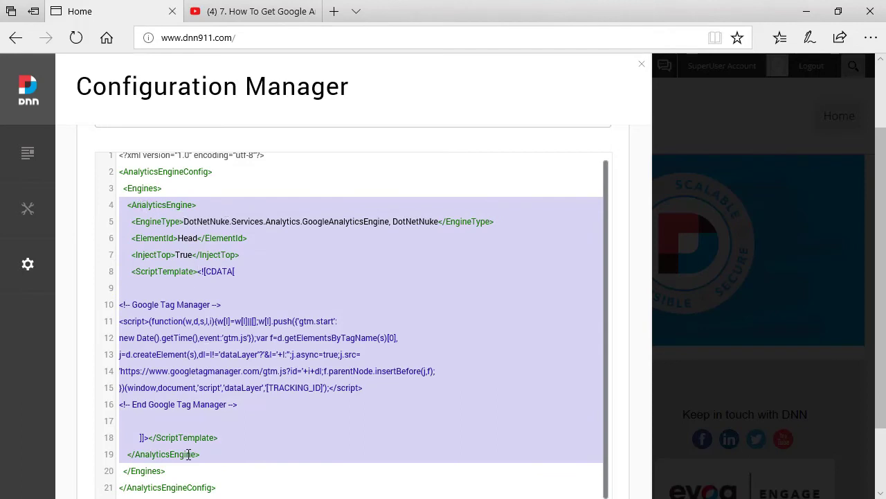
left_click(229, 288)
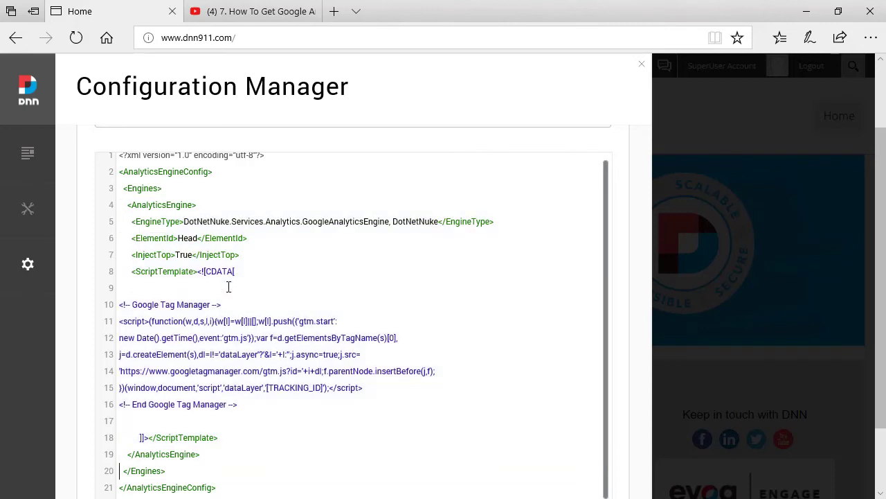
right_click(229, 288)
left_click(201, 205)
key("shift+Down")
key("shift+Down")
key("shift+Down")
key("shift+Down")
key("shift+Down")
key("shift+Down")
key("shift+Down")
key("shift+Down")
key("shift+Down")
key("shift+Down")
key("shift+Down")
key("shift+Down")
key("shift+Down")
key("shift+Down")
key("shift+Down")
key("shift+Down")
key("ctrl+c")
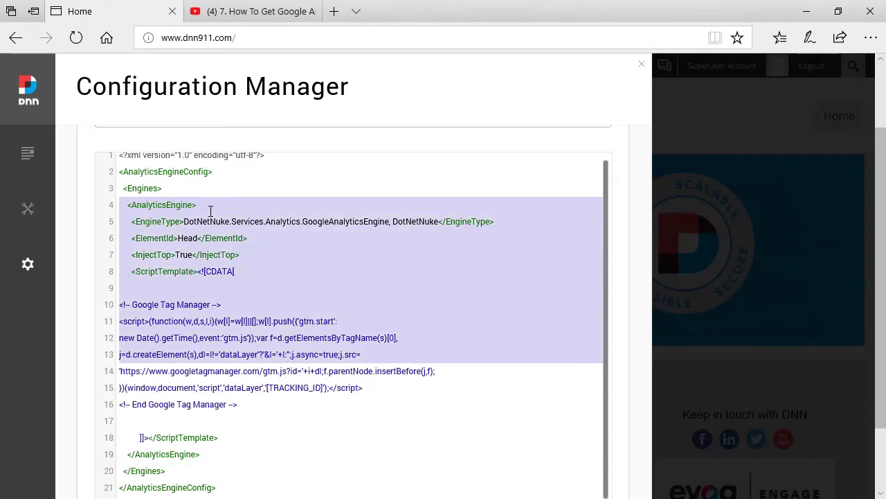
key("Right")
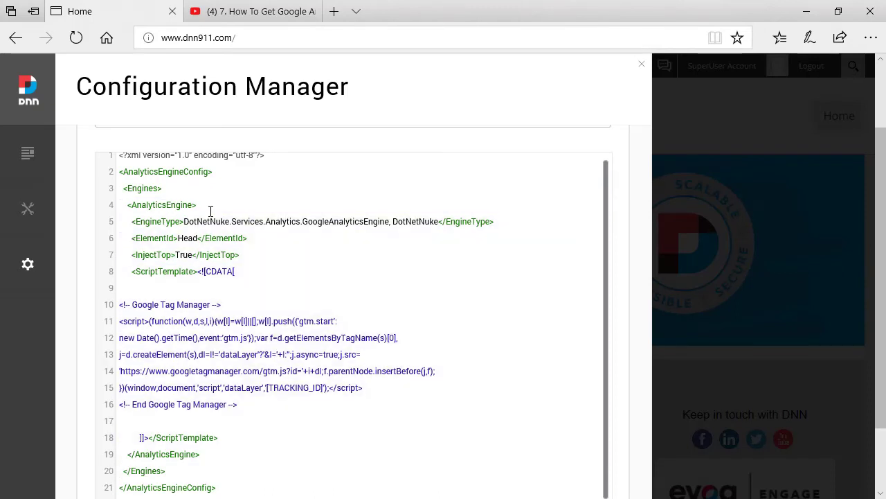
key("Return")
key("Return")
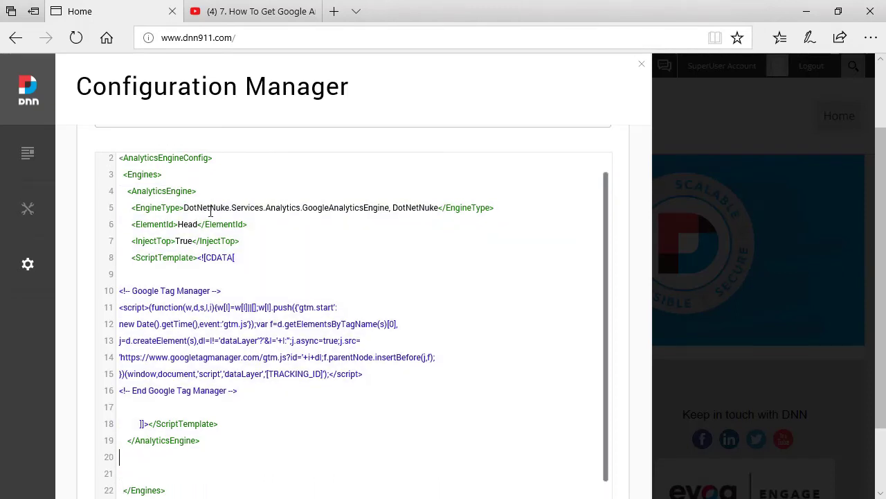
key("ctrl+v")
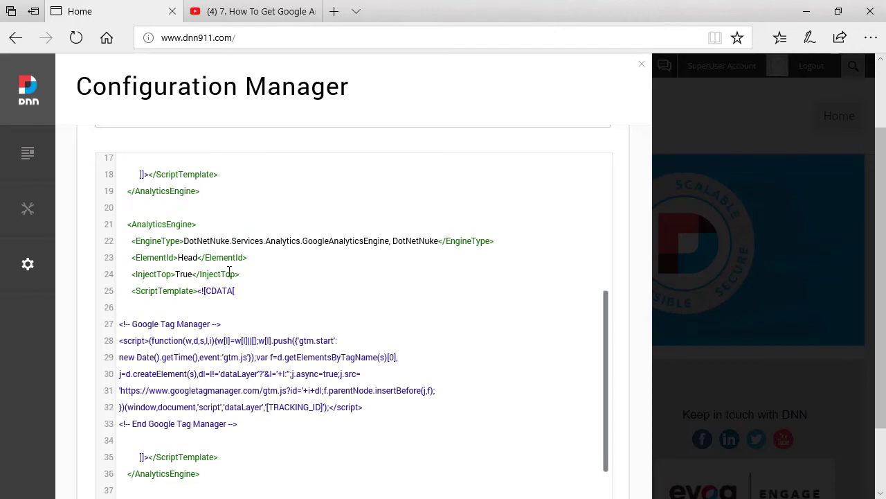
Set the copied block's ElementId to Body, leaving its InjectTop at True.
double_click(154, 254)
double_click(185, 256)
type("Body")
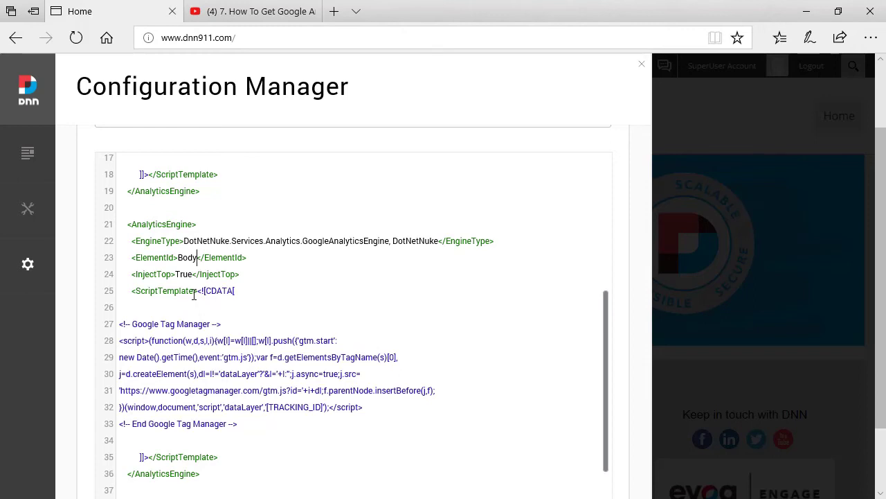
double_click(176, 274)
left_click_drag(137, 275, 173, 277)
double_click(182, 276)
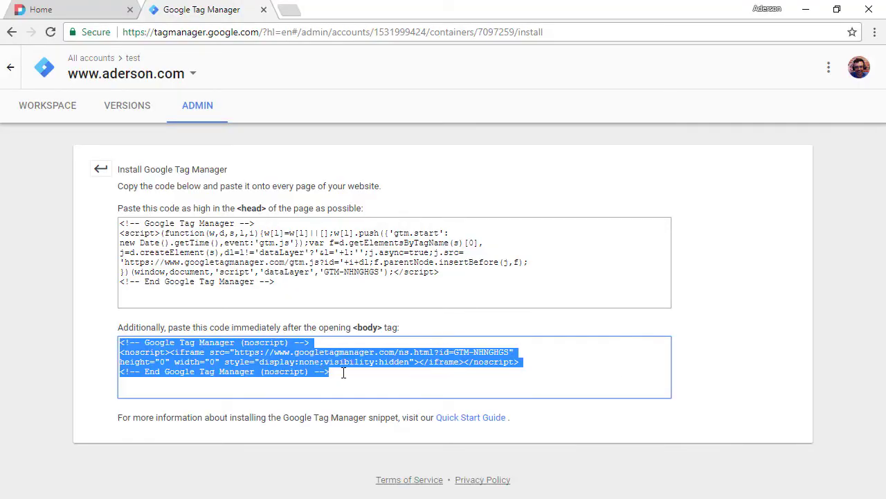
Copy the GTM noscript snippet and paste it over the old script in the Body engine.
right_click(211, 355)
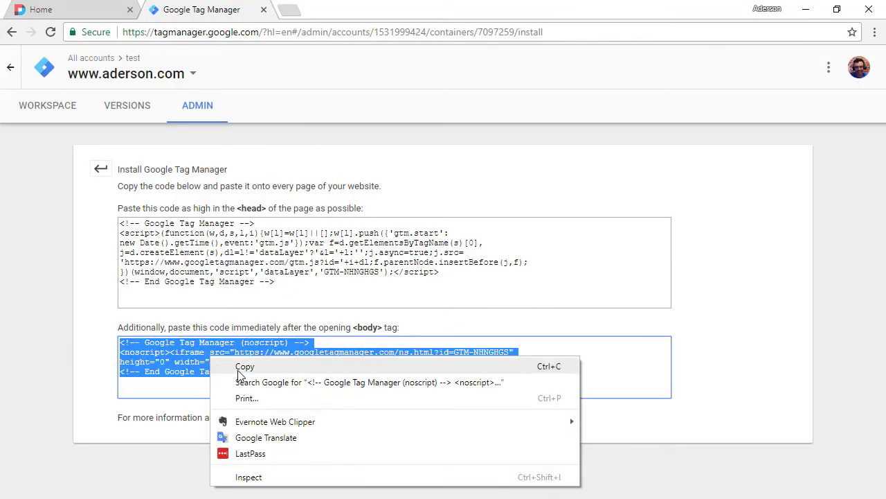
left_click(238, 370)
left_click(805, 9)
left_click(335, 331)
key("Home")
key("shift+Down")
key("shift+Down")
key("shift+Down")
key("shift+Down")
key("shift+Down")
key("shift+Down")
key("shift+Down")
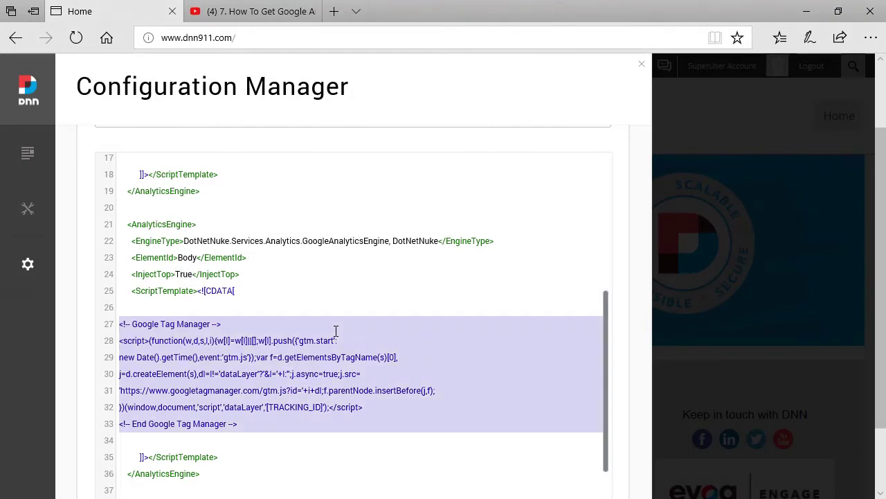
key("Delete")
key("ctrl+v")
key("Return")
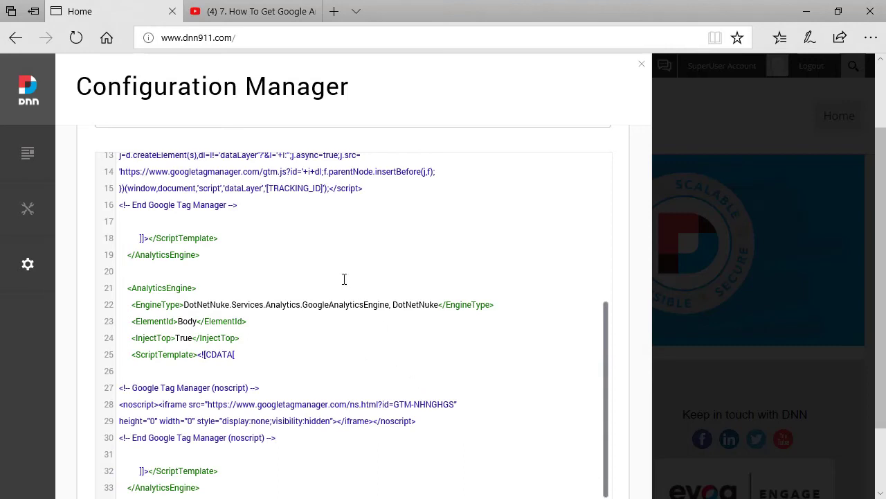
Replace GTM-NHNGHGS in the pasted noscript block on line 28 with [TRACKING_ID].
left_click(325, 189)
key("shift+Left")
key("shift+Left")
key("shift+Left")
key("shift+Left")
key("shift+Left")
key("shift+Left")
key("shift+Left")
key("shift+Left")
key("shift+Left")
key("shift+Left")
key("shift+Left")
key("shift+Left")
key("shift+Left")
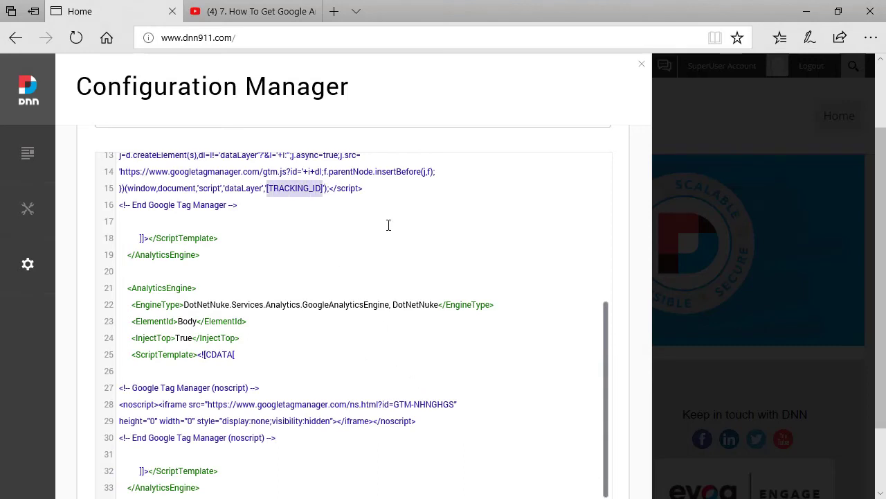
left_click(404, 392)
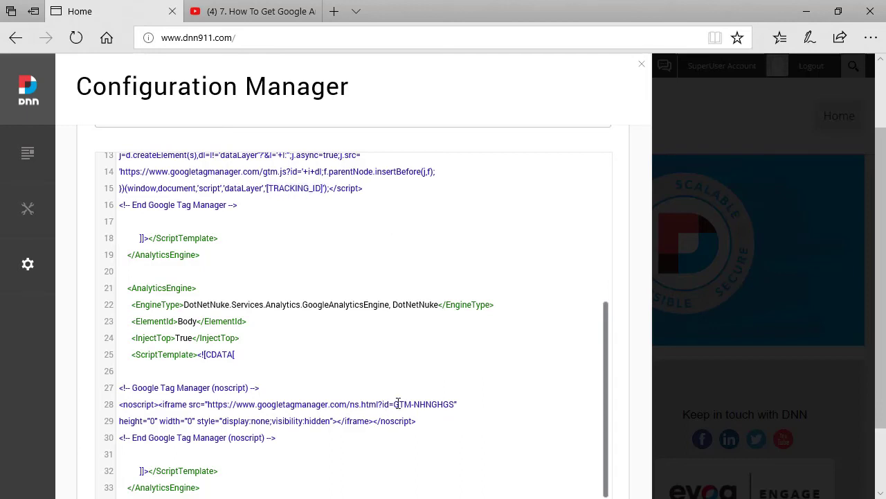
left_click_drag(395, 404, 455, 405)
key("ctrl+v")
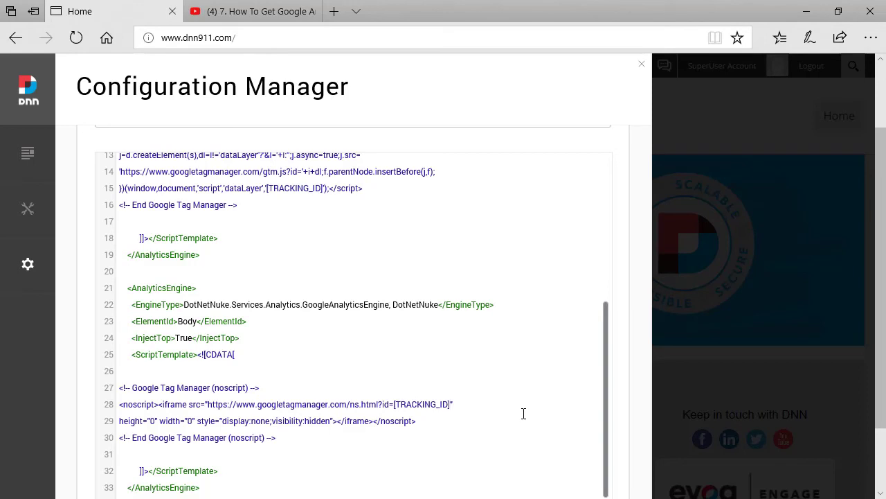
scroll(500, 277, "down", 3)
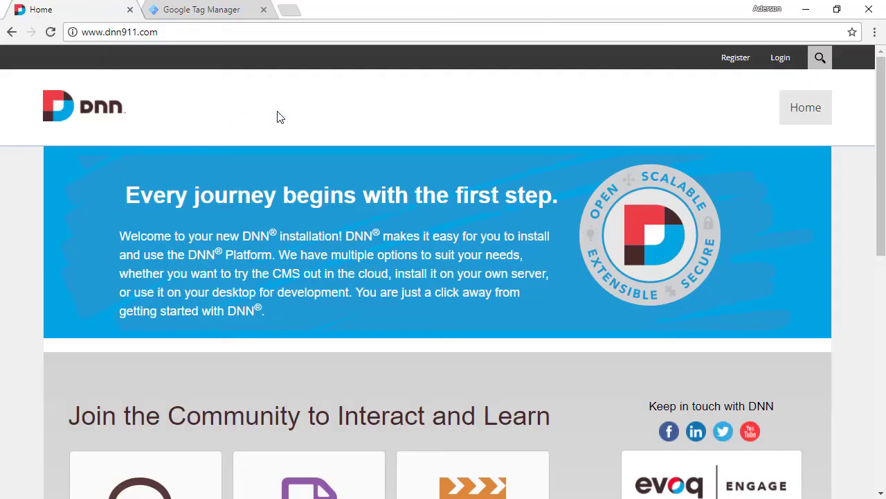
View the home page source and highlight the GTM head script, noscript block and line-10 placeholder ID.
right_click(311, 104)
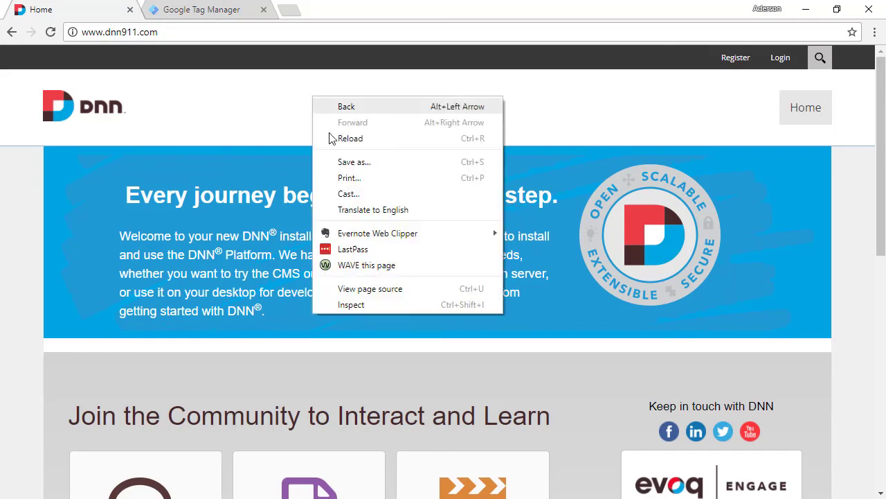
left_click(373, 290)
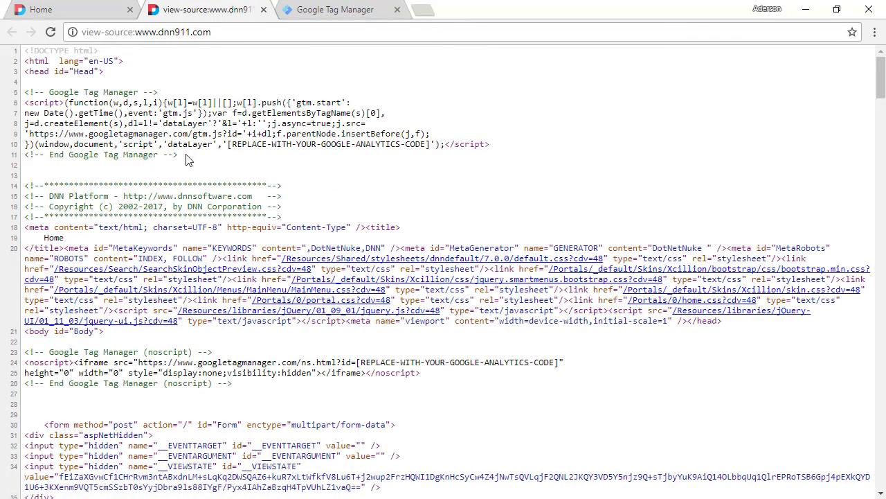
left_click_drag(181, 155, 13, 96)
left_click_drag(236, 385, 23, 351)
left_click_drag(195, 161, 4, 103)
left_click_drag(240, 386, 19, 361)
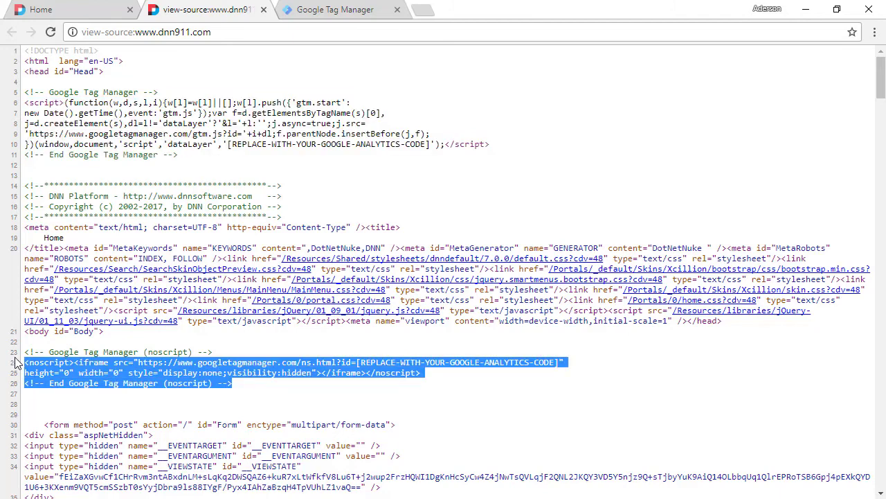
left_click(83, 71)
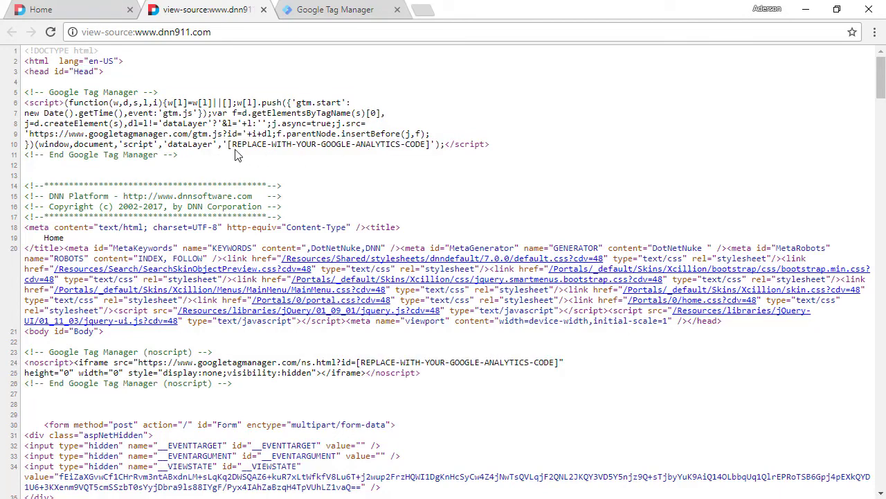
left_click_drag(229, 144, 432, 144)
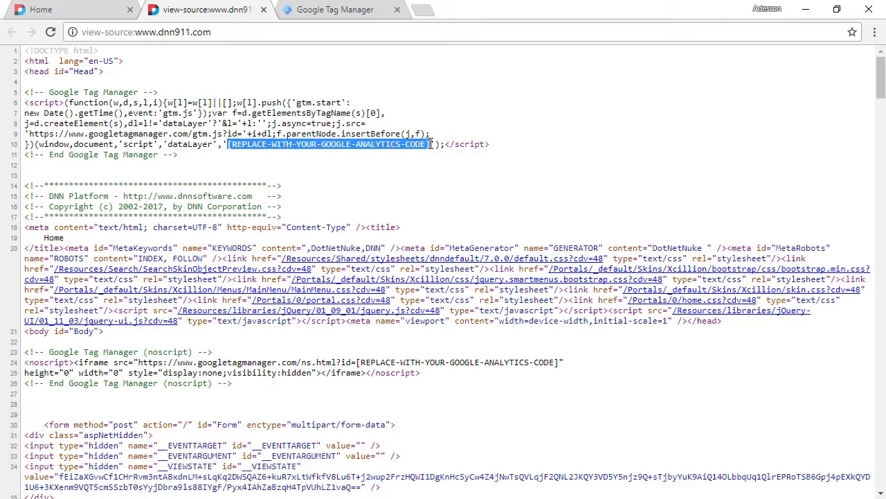
Copy GTM-NHNGHGS from Tag Manager's head snippet and return to a maximised Notepad++ window.
left_click(337, 10)
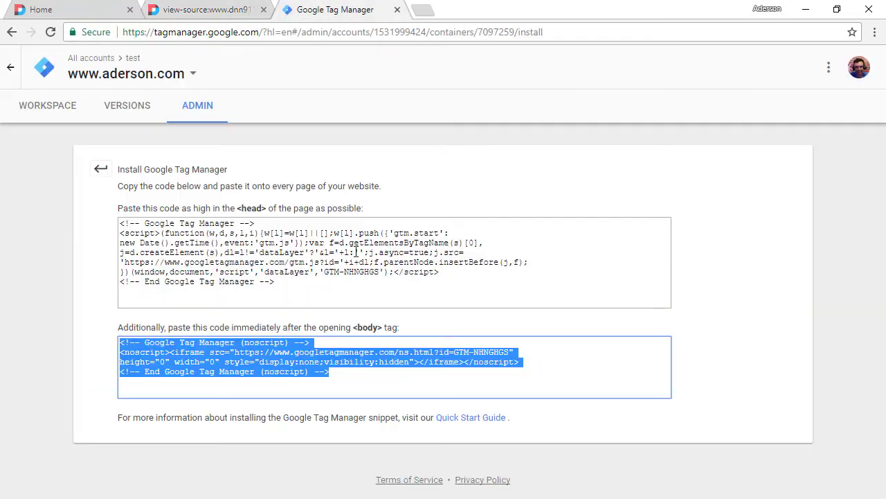
left_click(379, 279)
left_click_drag(379, 274, 324, 273)
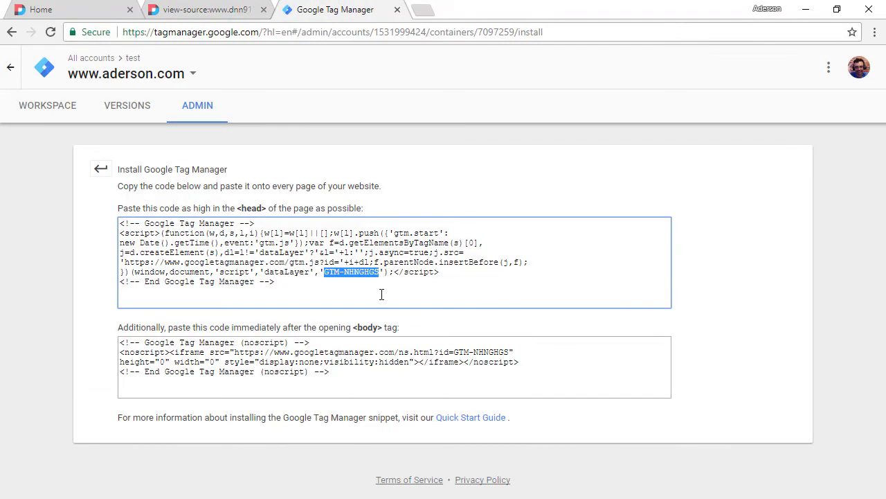
right_click(357, 272)
left_click(379, 280)
key("alt+Tab")
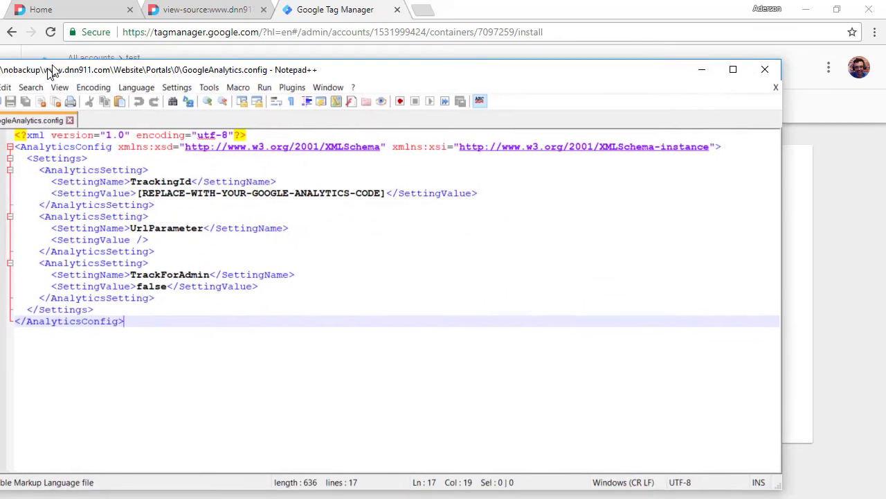
left_click_drag(235, 57, 238, 13)
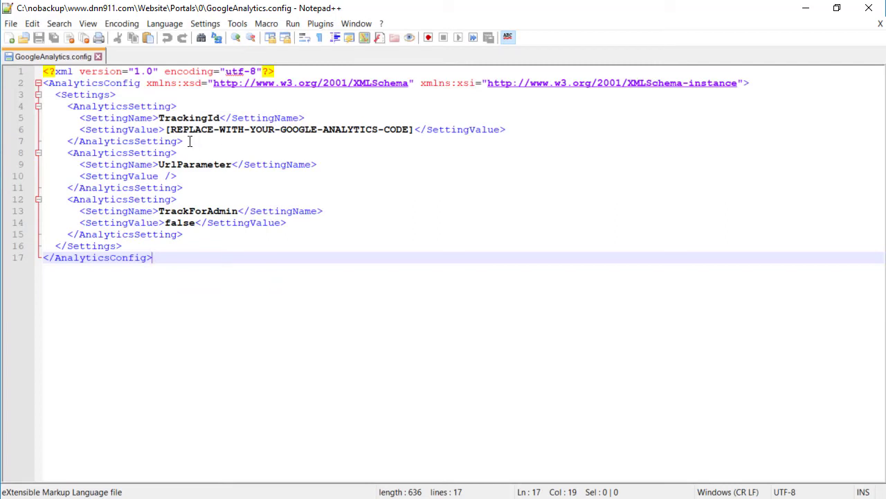
Replace the line 6 TrackingId placeholder with GTM-NHNGHGS and save GoogleAnalytics.config.
left_click_drag(166, 130, 418, 132)
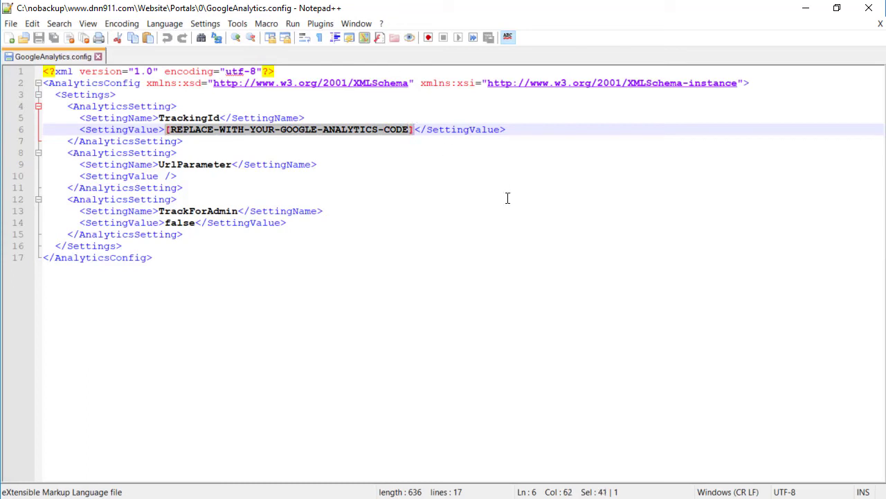
key("ctrl+v")
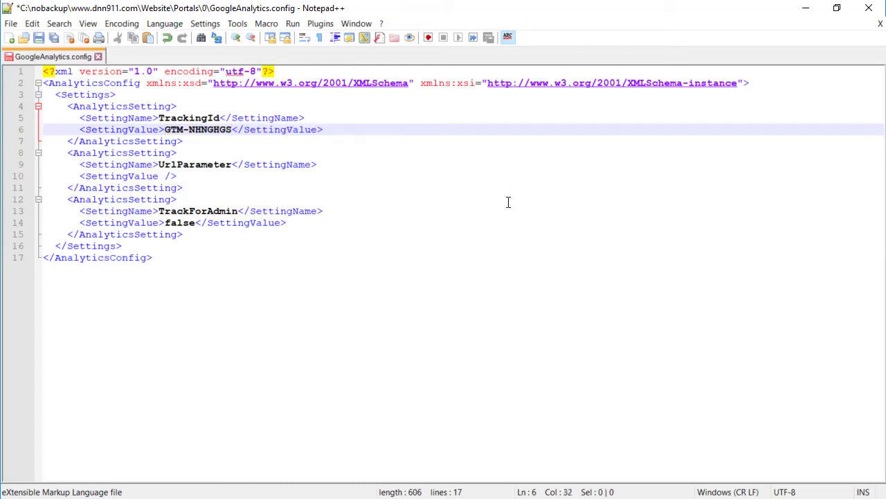
left_click(39, 37)
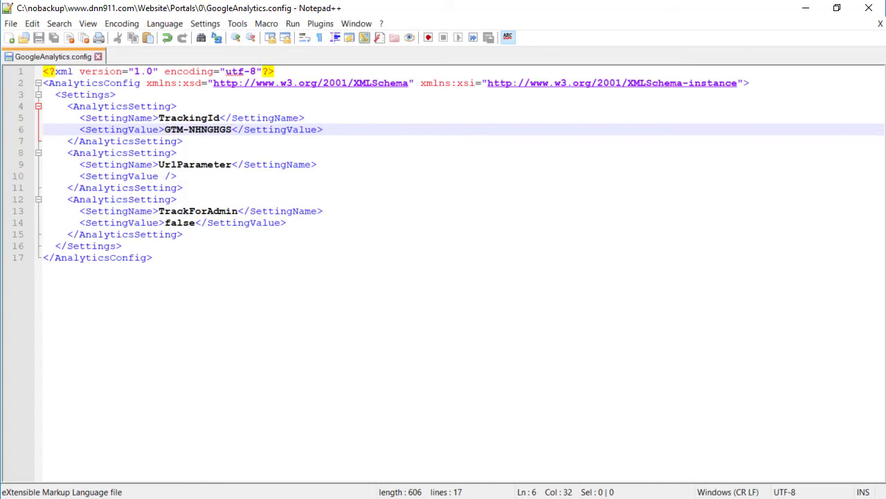
key("alt+Tab")
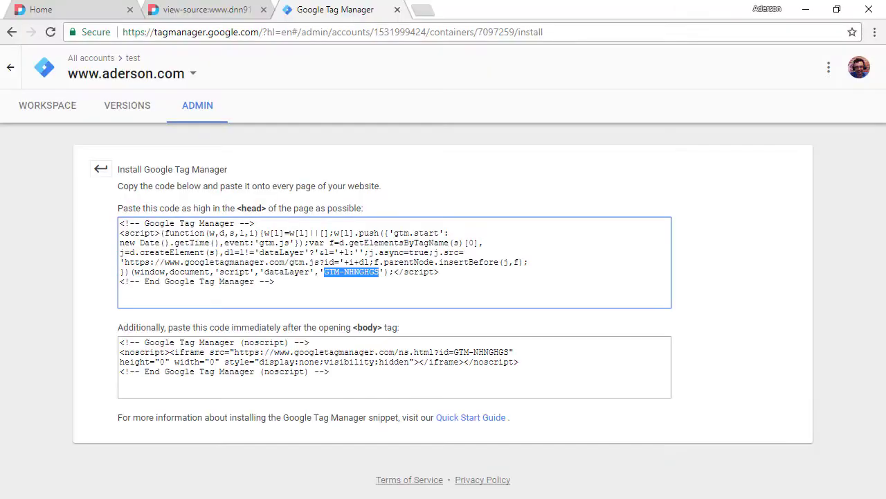
left_click(98, 12)
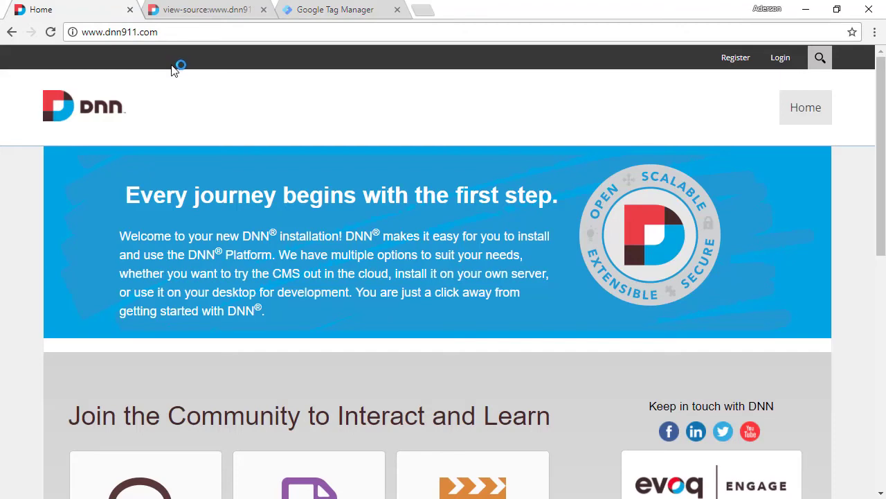
right_click(215, 94)
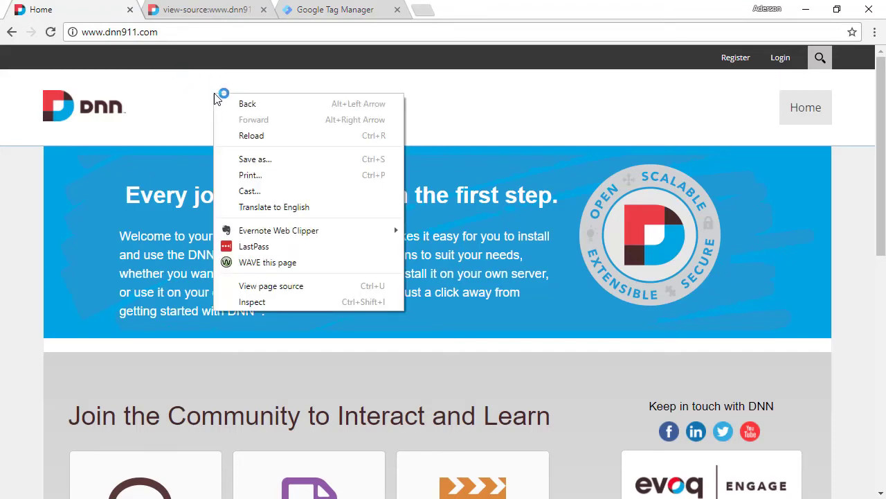
left_click(273, 286)
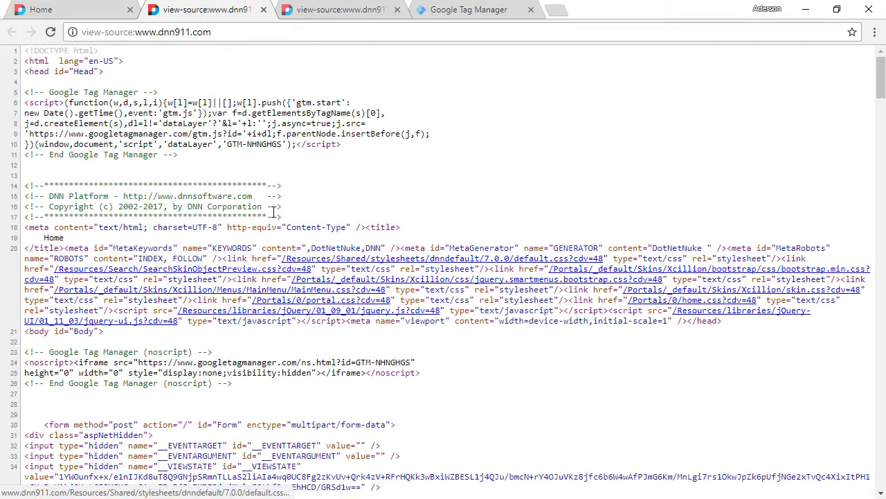
Highlight GTM-NHNGHGS in the head Tag Manager script on line 10.
left_click_drag(283, 143, 227, 144)
left_click_drag(250, 175, 20, 114)
left_click(232, 144)
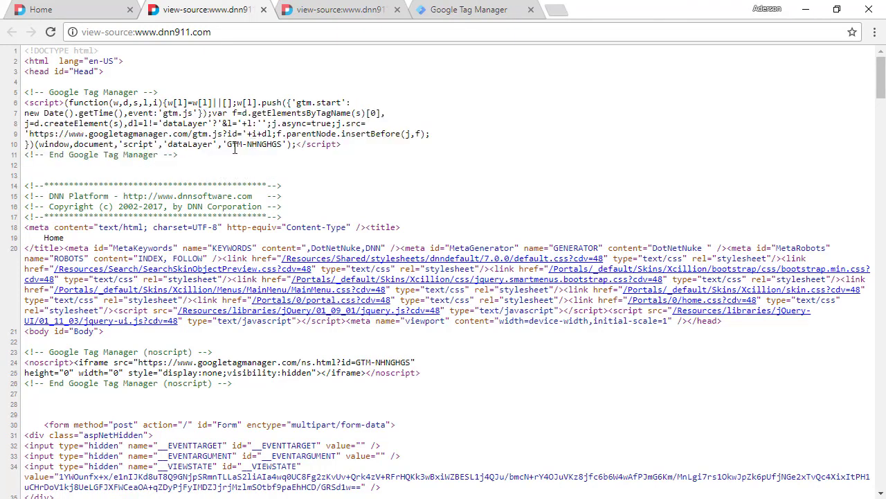
left_click_drag(229, 144, 280, 144)
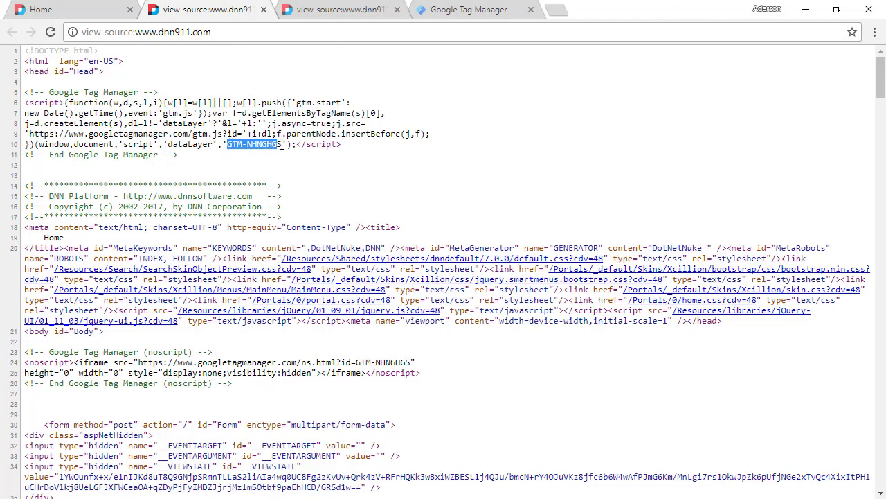
Highlight GTM-NHNGHGS in the body noscript Tag Manager block.
left_click(237, 394)
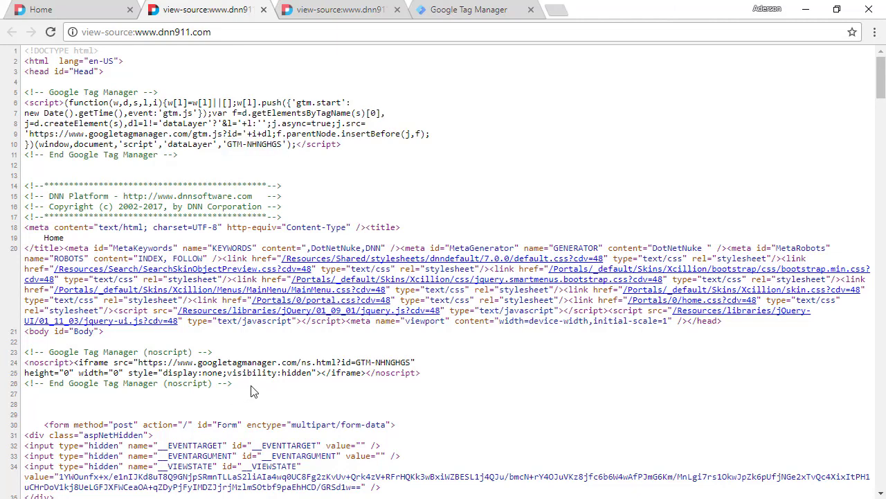
left_click_drag(234, 383, 6, 351)
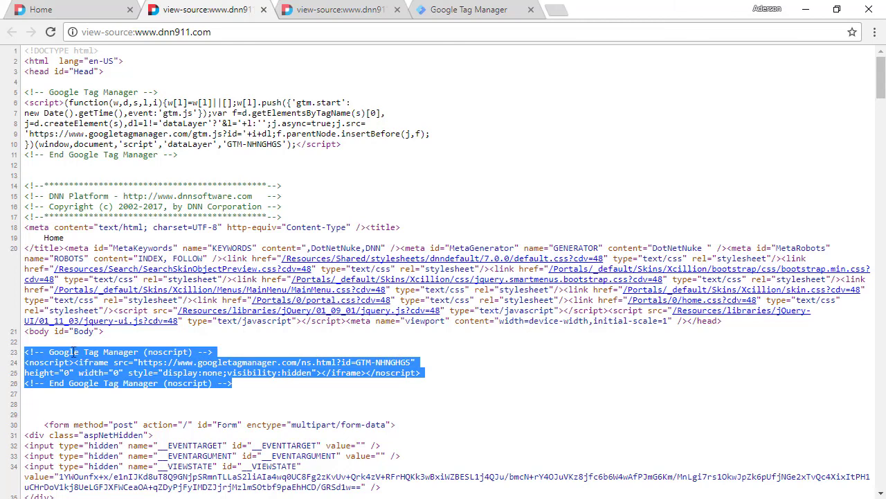
left_click(338, 400)
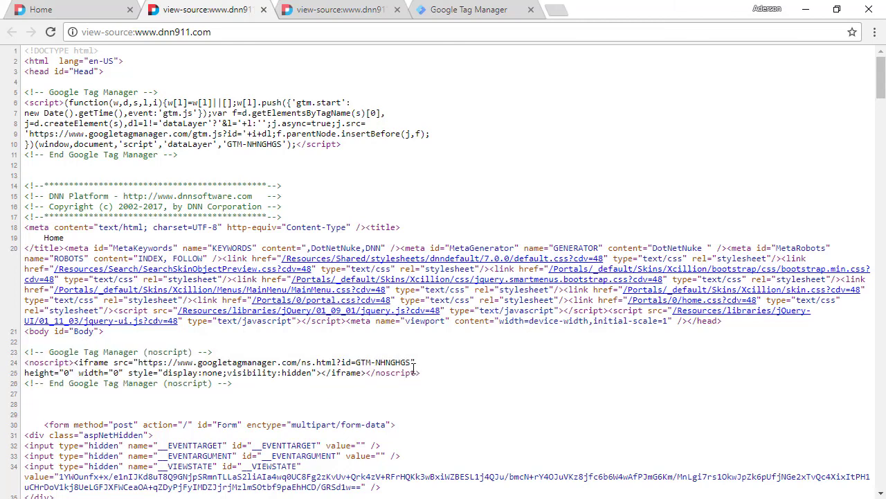
left_click_drag(413, 362, 355, 363)
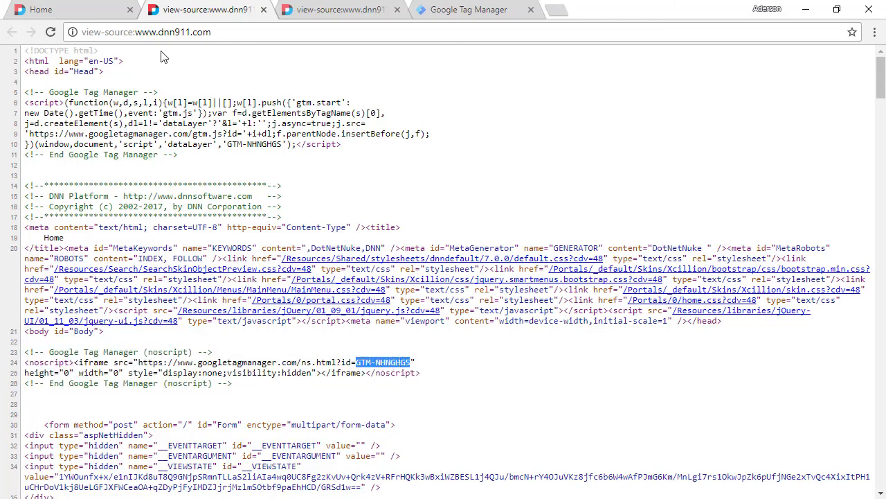